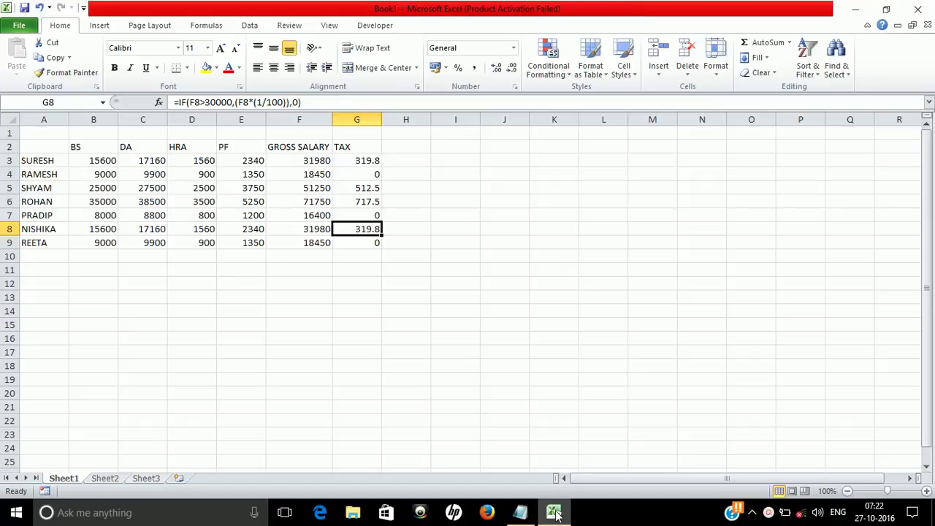
Step: Switch to the Notepad notes, maximize the window, and add the line "WHAT YOU APPLIED IN FUNCTION" below the numbered list
{"action": "key", "text": "alt+Tab"}
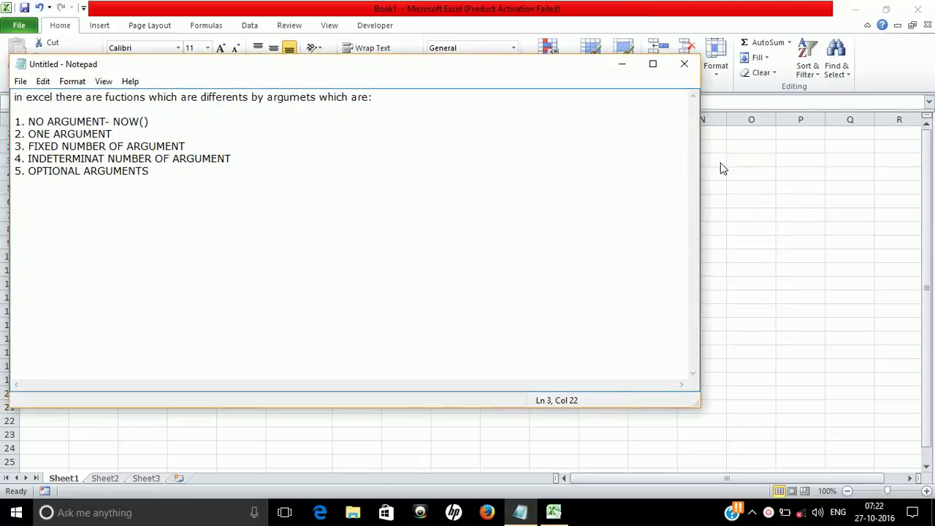
{"action": "left_click", "coordinate": [653, 64]}
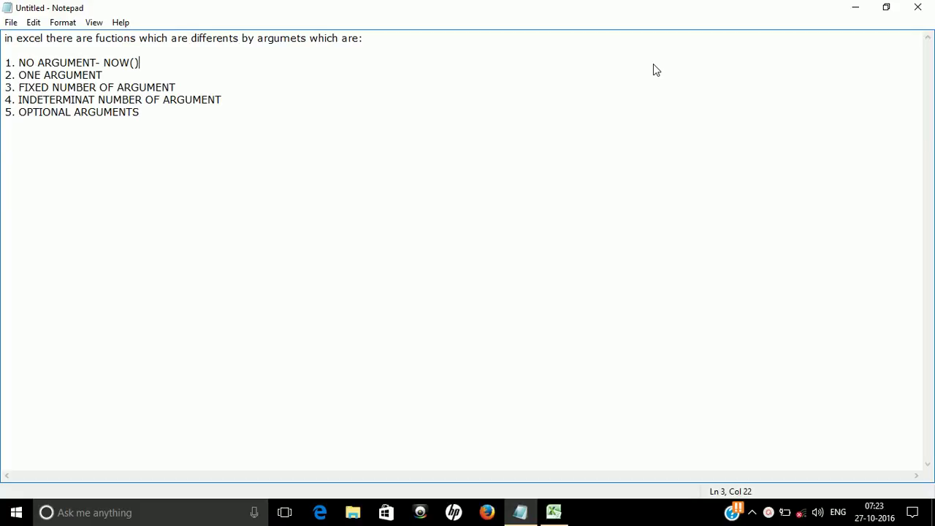
{"action": "left_click", "coordinate": [291, 229]}
{"action": "key", "text": "Return"}
{"action": "key", "text": "Return"}
{"action": "type", "text": "WHAT YOU "}
{"action": "type", "text": "S"}
{"action": "key", "text": "BackSpace"}
{"action": "type", "text": "APPLIED IN"}
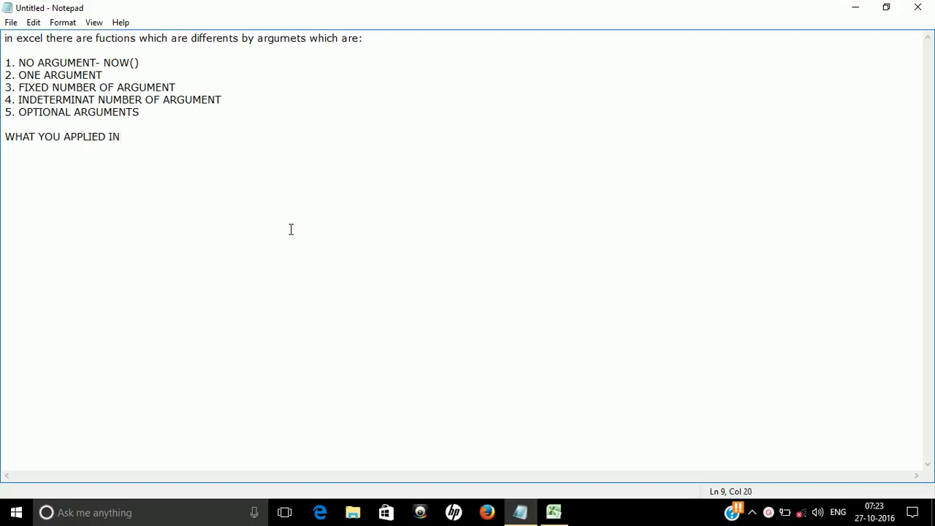
{"action": "type", "text": " FUN"}
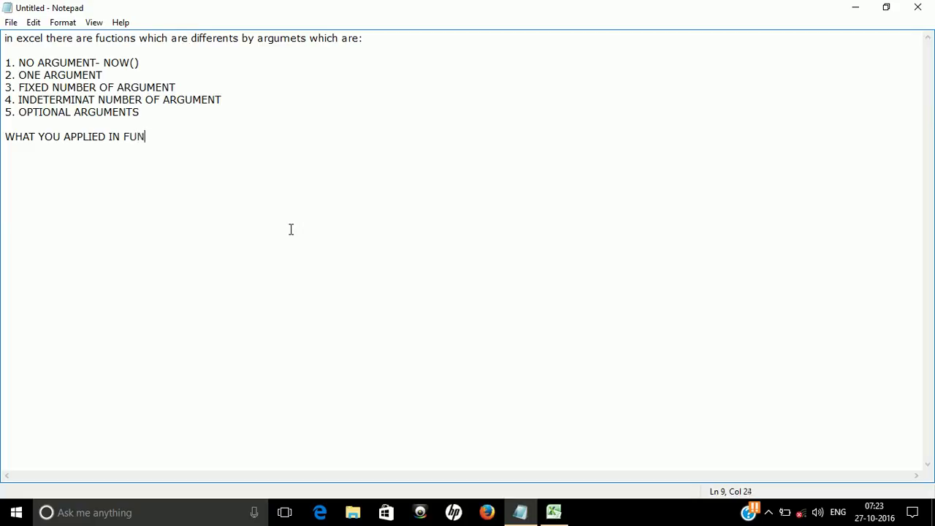
{"action": "type", "text": "CTION"}
Step: Try out the examples SQRT(12) and SUM( below the added line and erase them
{"action": "key", "text": "Return"}
{"action": "key", "text": "Return"}
{"action": "type", "text": "SQRT"}
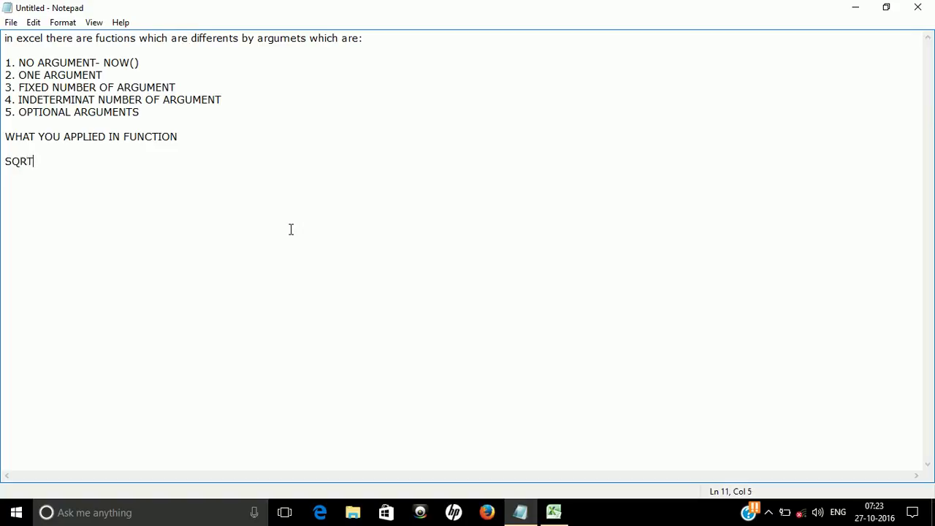
{"action": "type", "text": "(12)"}
{"action": "key", "text": "Return"}
{"action": "key", "text": "Return"}
{"action": "type", "text": "SUM("}
{"action": "key", "text": "BackSpace"}
{"action": "key", "text": "BackSpace"}
{"action": "key", "text": "BackSpace"}
{"action": "key", "text": "BackSpace"}
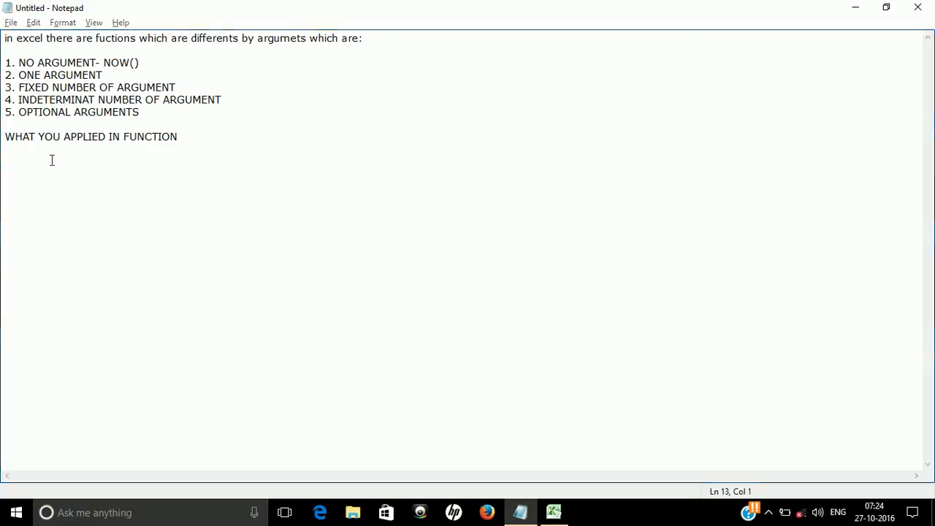
Step: Switch to the Excel workbook and clear the TAX values in G3:G9
{"action": "key", "text": "alt+Tab"}
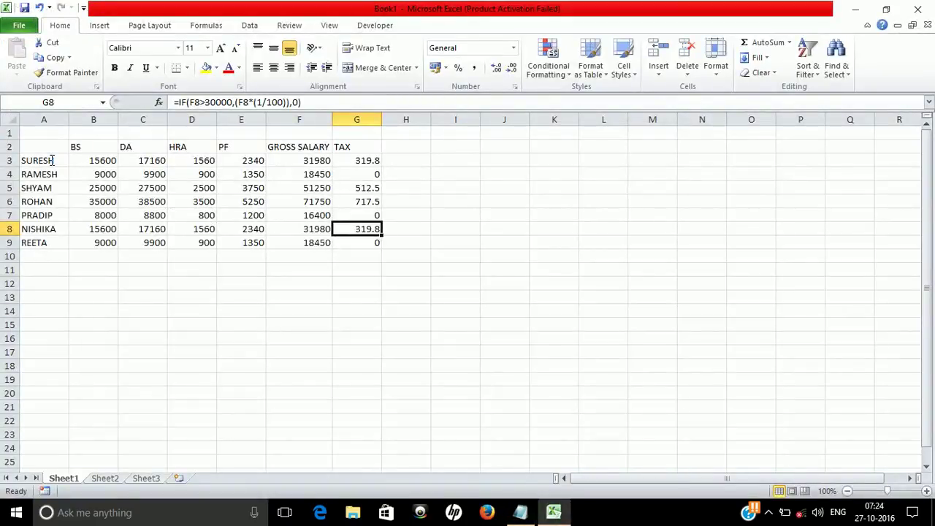
{"action": "key", "text": "Up"}
{"action": "key", "text": "Up"}
{"action": "key", "text": "Up"}
{"action": "key", "text": "Up"}
{"action": "key", "text": "Up"}
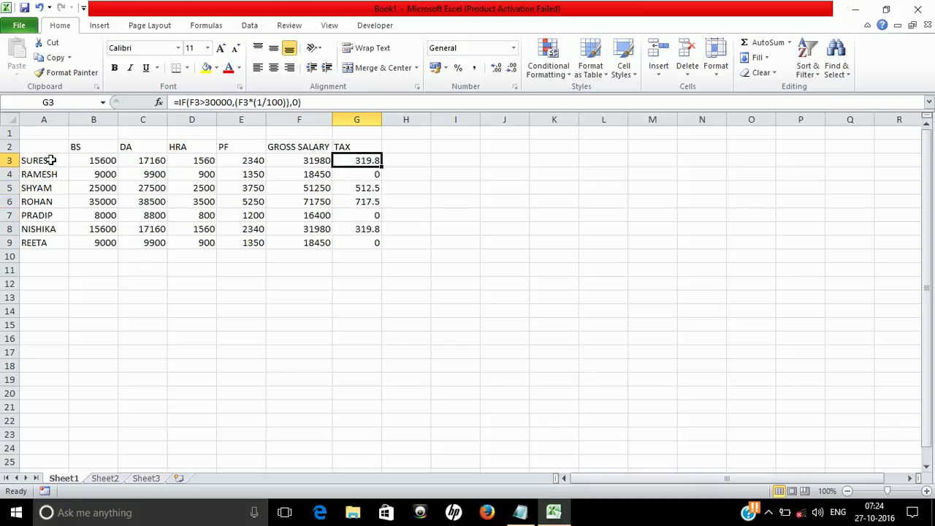
{"action": "key", "text": "shift+Down"}
{"action": "key", "text": "shift+Down"}
{"action": "key", "text": "shift+Down"}
{"action": "key", "text": "shift+Down"}
{"action": "key", "text": "shift+Down"}
{"action": "key", "text": "shift+Down"}
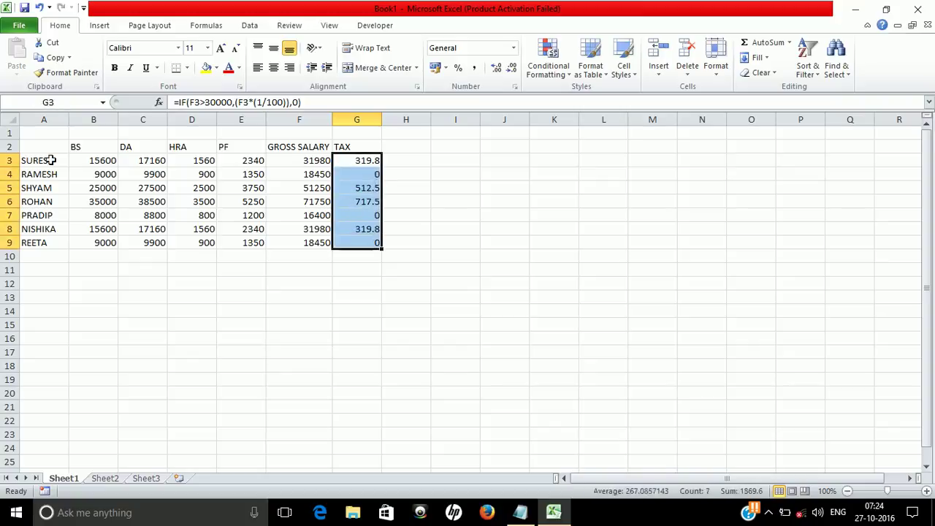
{"action": "key", "text": "Delete"}
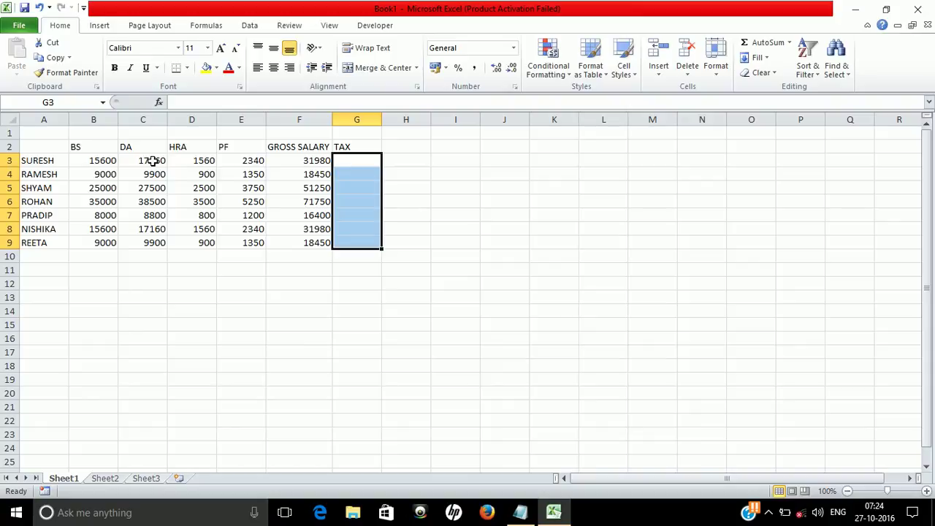
Step: Merge and center the cells A1:G1 above the salary table
{"action": "left_click", "coordinate": [40, 133]}
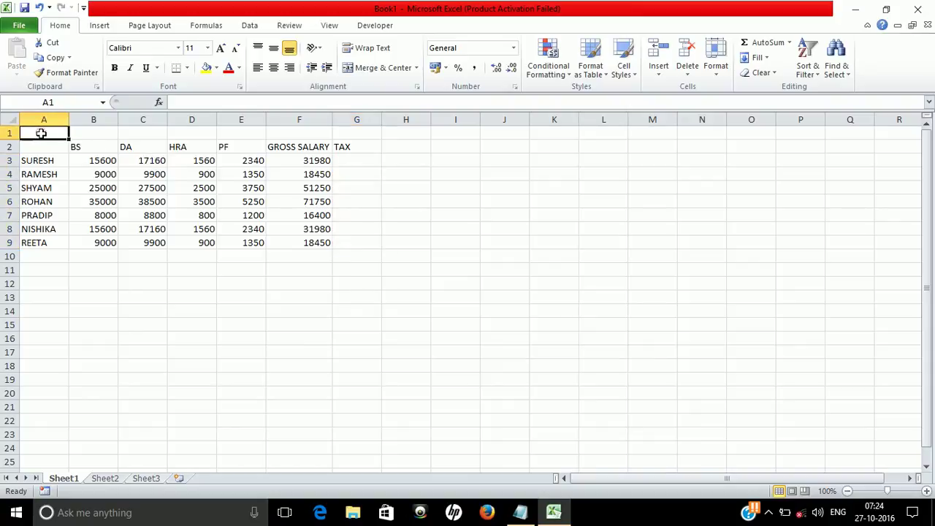
{"action": "key", "text": "shift+Right"}
{"action": "key", "text": "shift+Right"}
{"action": "key", "text": "shift+Right"}
{"action": "key", "text": "shift+Right"}
{"action": "key", "text": "shift+Right"}
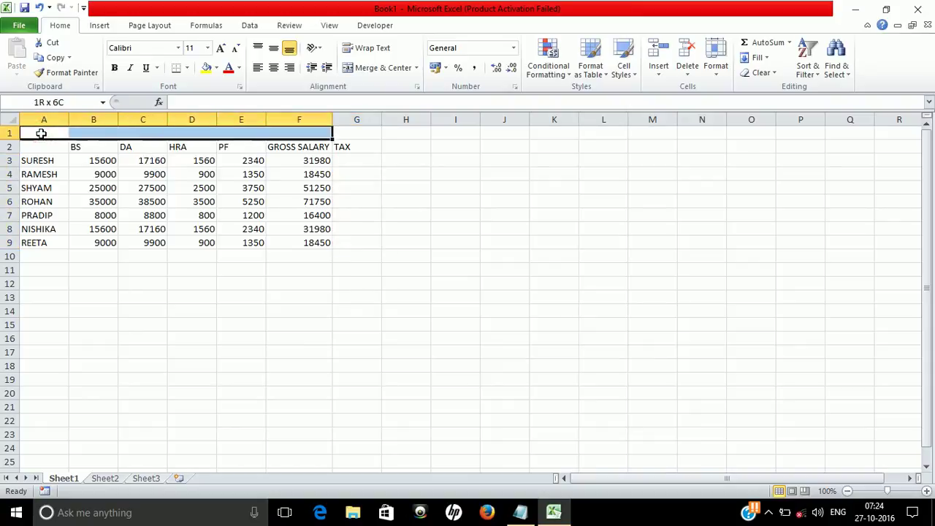
{"action": "key", "text": "shift+Right"}
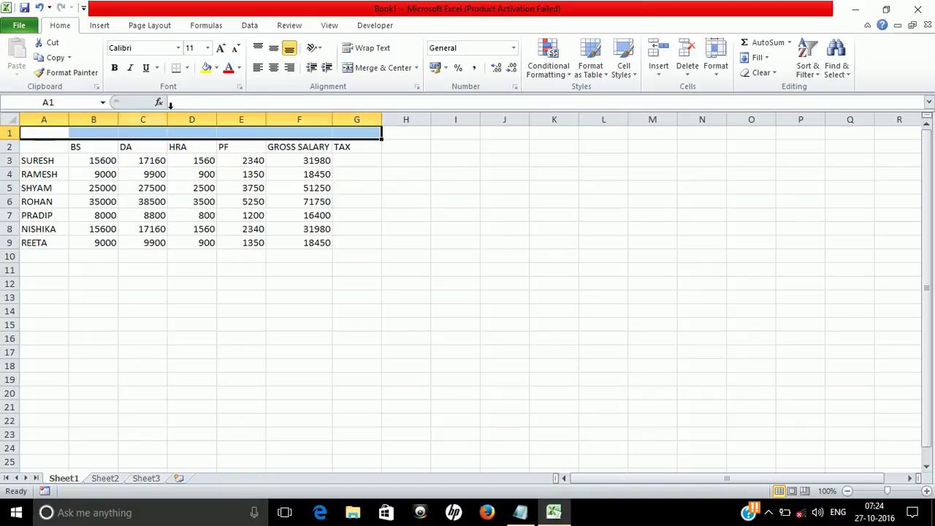
{"action": "left_click", "coordinate": [368, 66]}
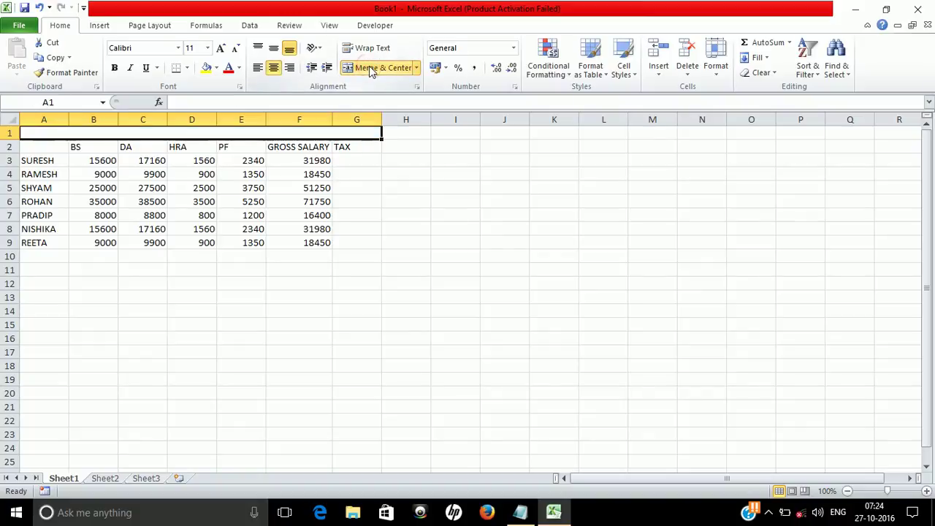
Step: Enter the title "CALCULATION OF SALARY" in the merged cell A1 and make it bold
{"action": "type", "text": "CALC"}
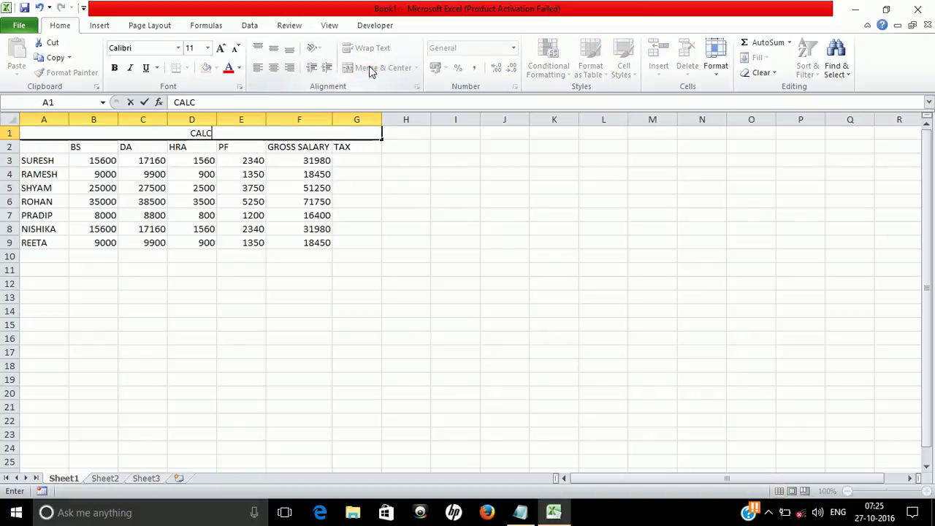
{"action": "type", "text": "ULATI"}
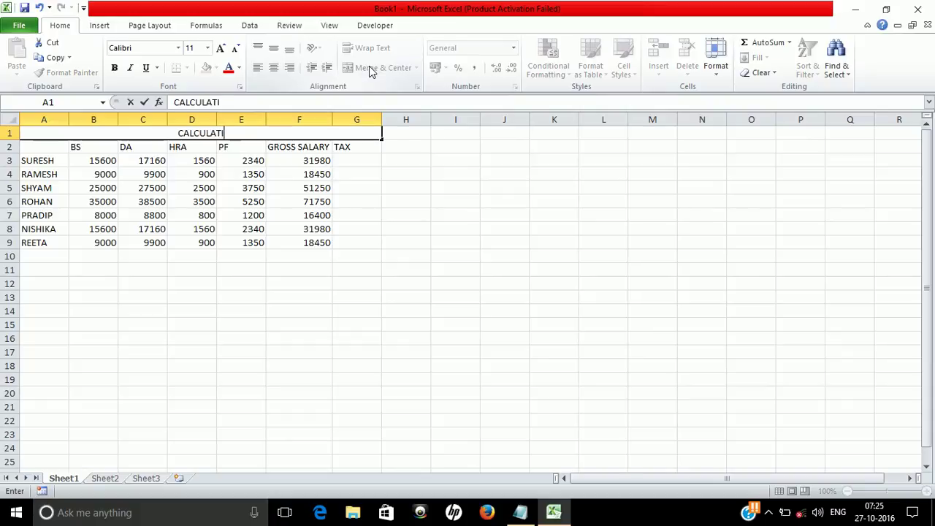
{"action": "type", "text": "ON O"}
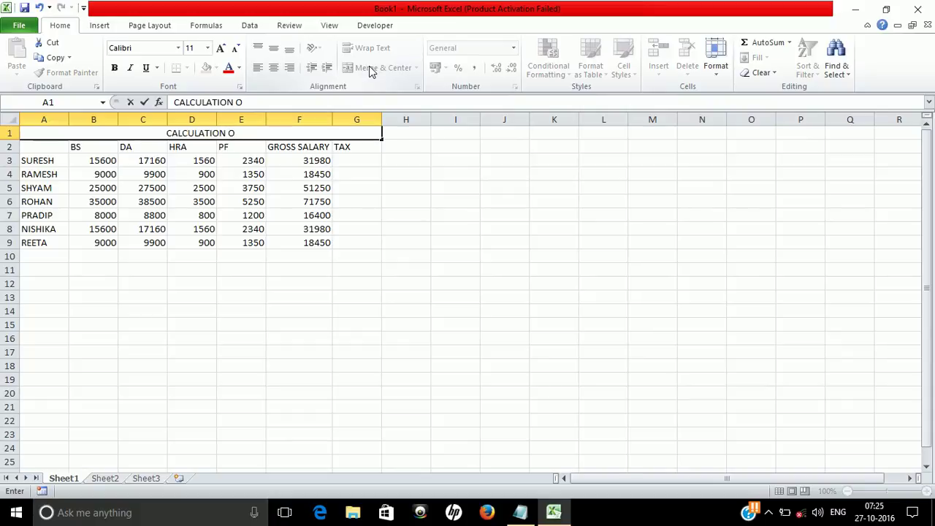
{"action": "type", "text": "F SA"}
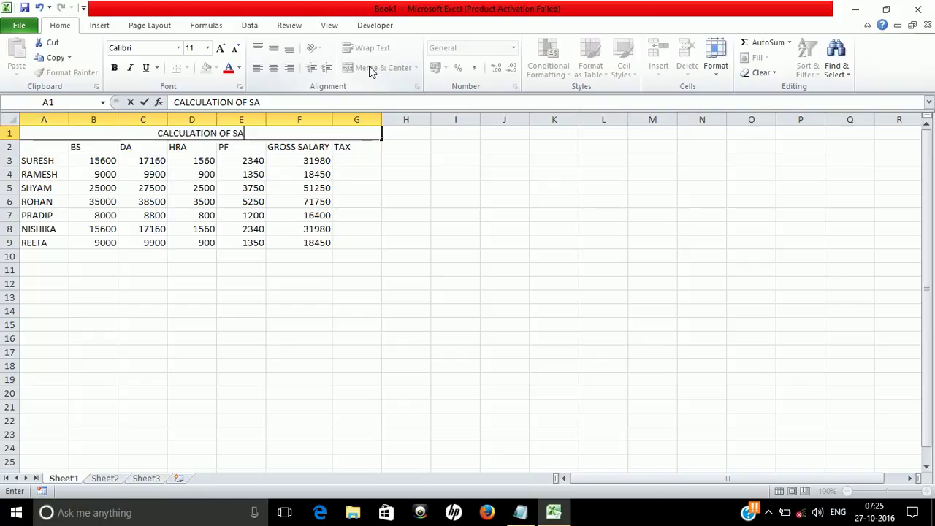
{"action": "type", "text": "LARY"}
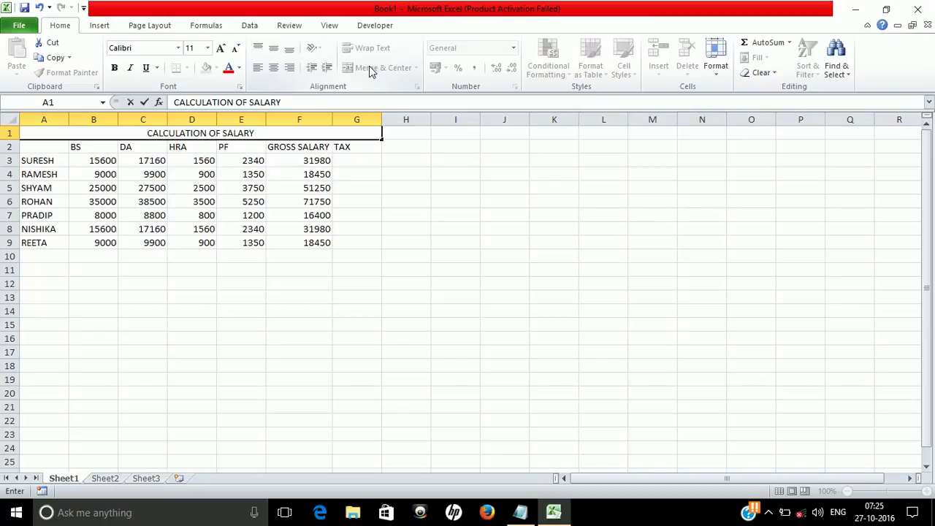
{"action": "key", "text": "Return"}
{"action": "key", "text": "Up"}
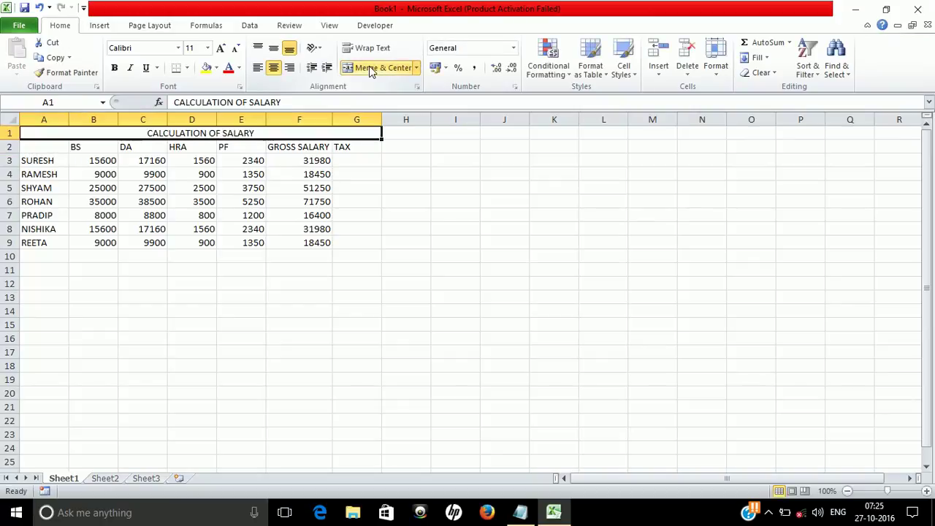
{"action": "left_click", "coordinate": [115, 68]}
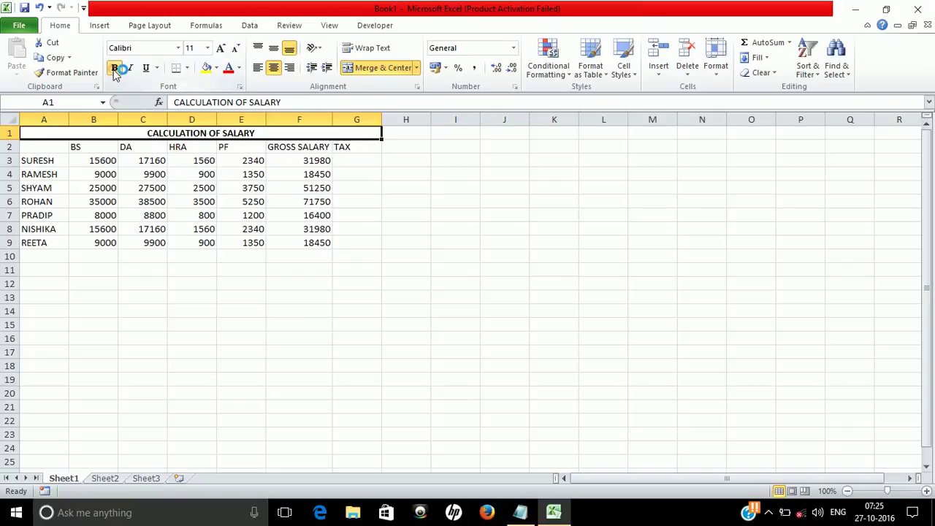
Step: Clear the DA, HRA, PF and GROSS SALARY values in C3:F9
{"action": "left_click", "coordinate": [162, 160]}
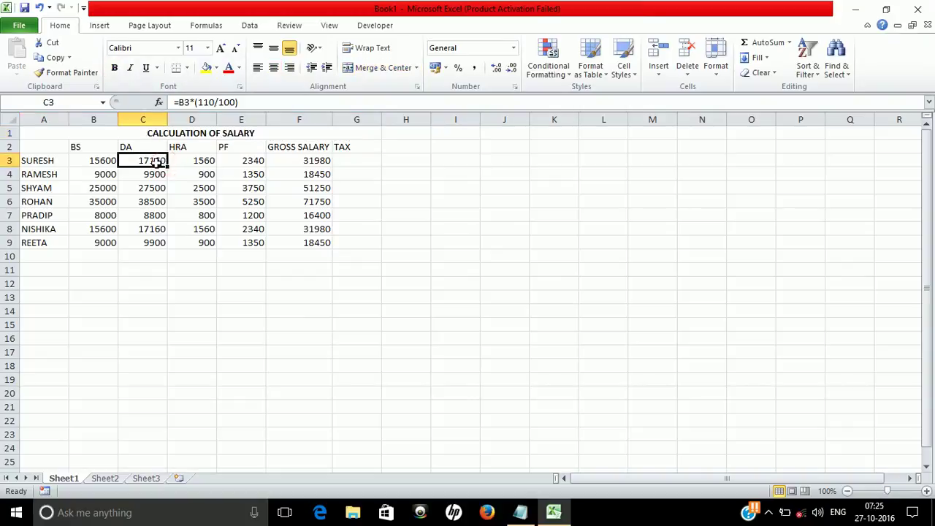
{"action": "key", "text": "shift+Right"}
{"action": "key", "text": "shift+Right"}
{"action": "key", "text": "shift+Right"}
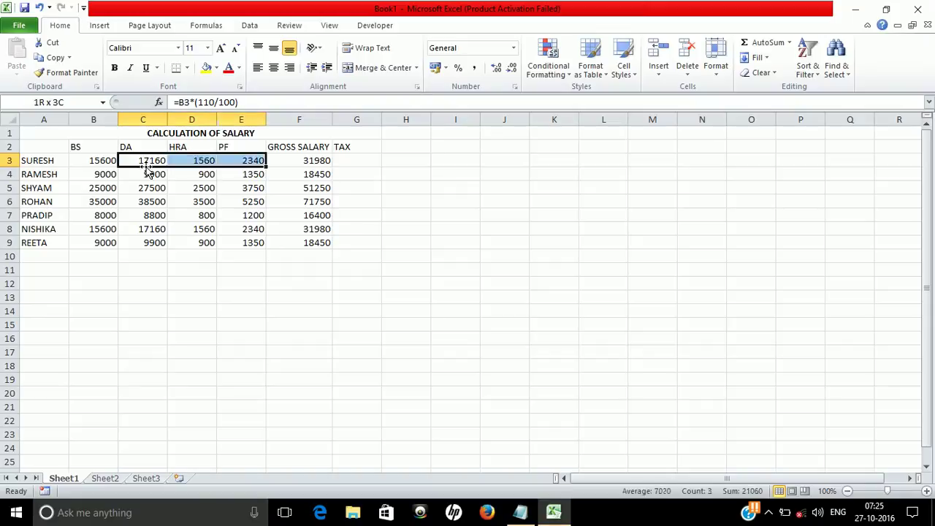
{"action": "key", "text": "shift+Down"}
{"action": "key", "text": "shift+Down"}
{"action": "key", "text": "shift+Down"}
{"action": "key", "text": "shift+Down"}
{"action": "key", "text": "shift+Down"}
{"action": "key", "text": "shift+Down"}
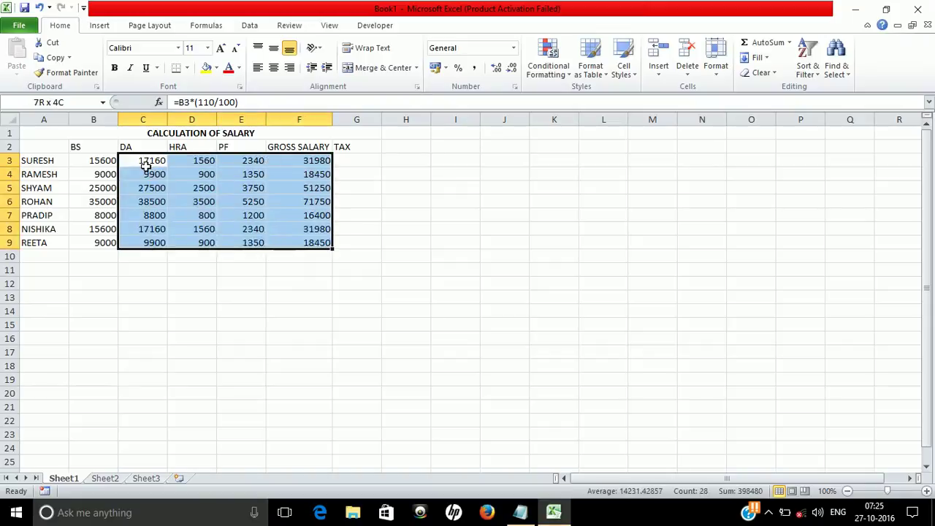
{"action": "key", "text": "Delete"}
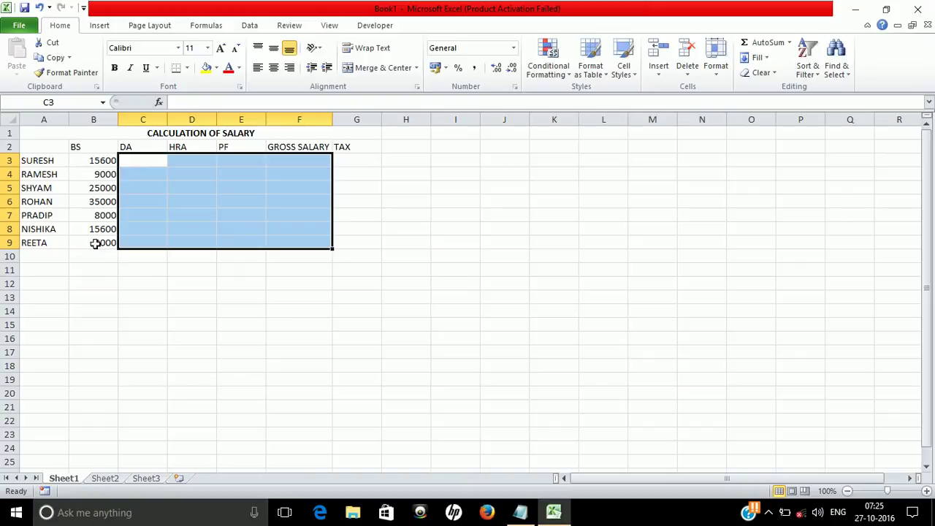
Step: Calculate DA in C3 with the formula =B3*(110/100) and fill it down to C9
{"action": "left_click", "coordinate": [149, 162]}
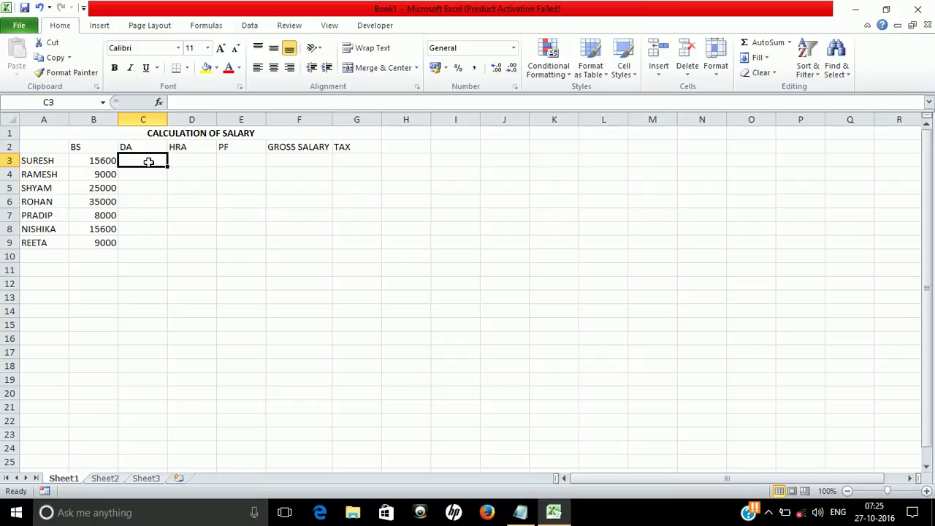
{"action": "type", "text": "="}
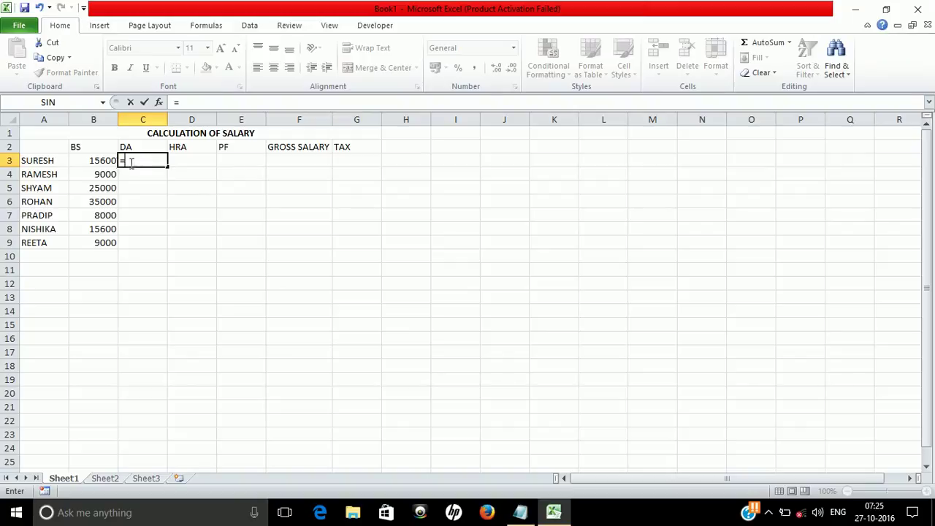
{"action": "left_click", "coordinate": [106, 160]}
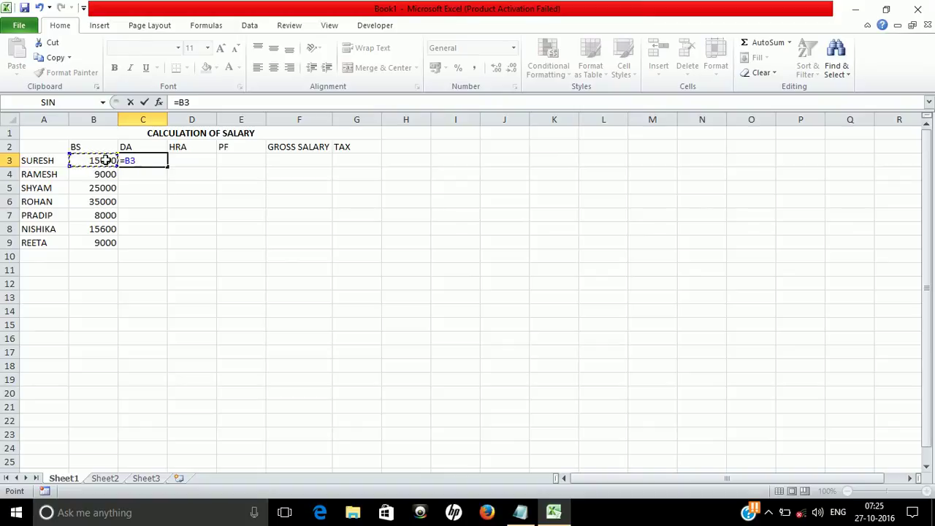
{"action": "type", "text": "*("}
{"action": "type", "text": "110/100)"}
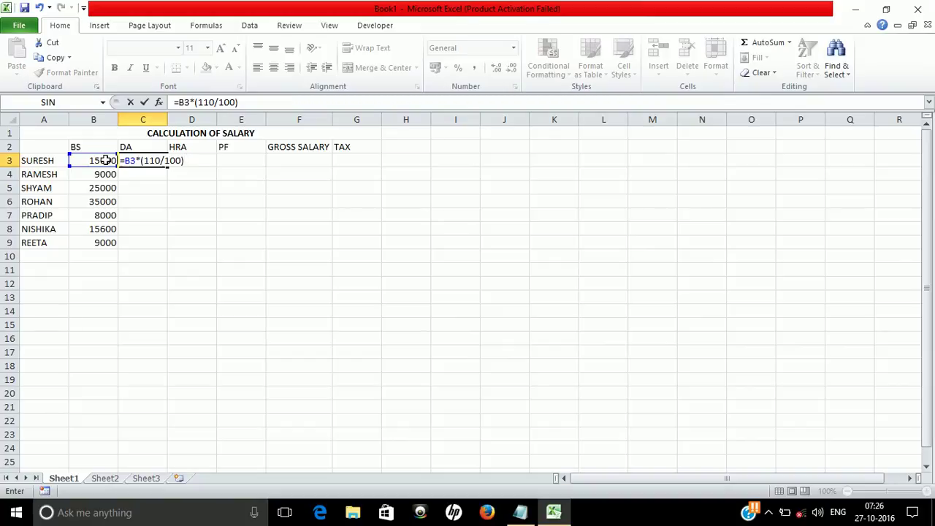
{"action": "key", "text": "Return"}
{"action": "left_click", "coordinate": [138, 160]}
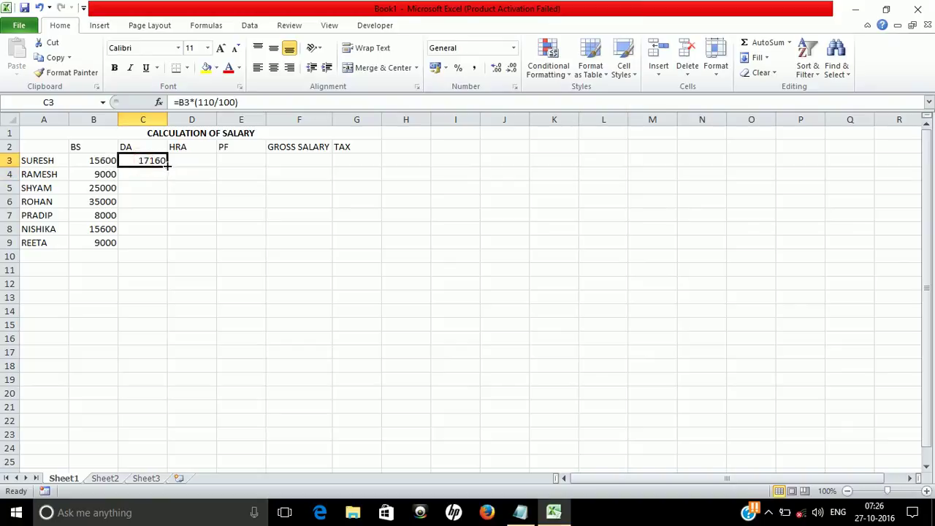
{"action": "double_click", "coordinate": [167, 166]}
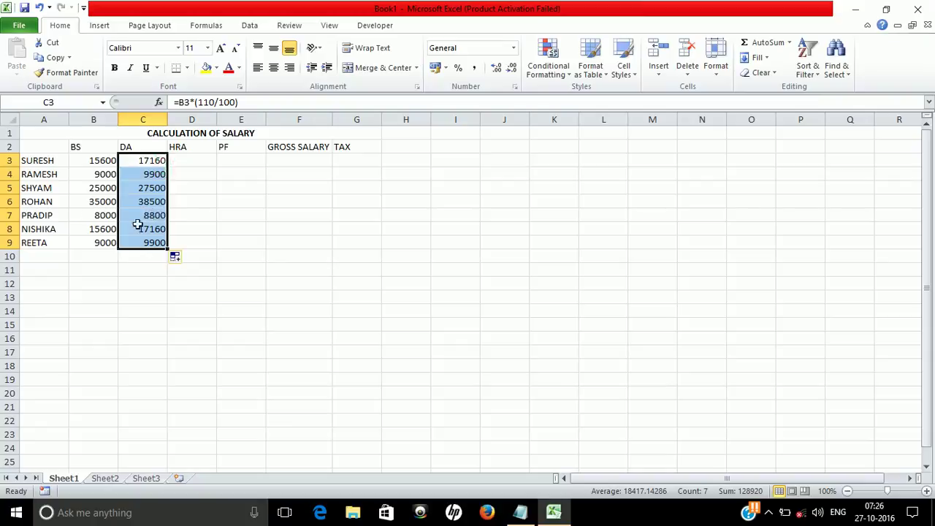
Step: Calculate HRA in D3 with the formula =B3*(10/100) and fill it down to D9
{"action": "left_click", "coordinate": [184, 159]}
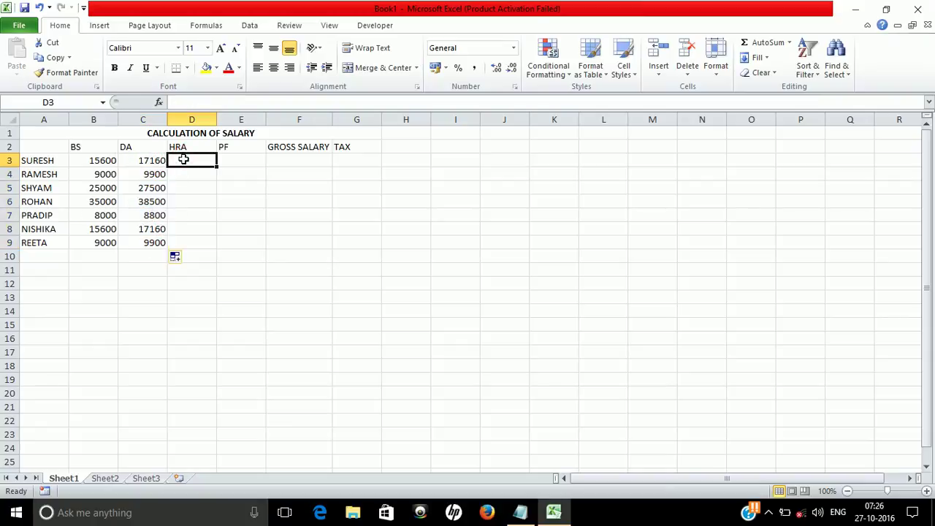
{"action": "type", "text": "="}
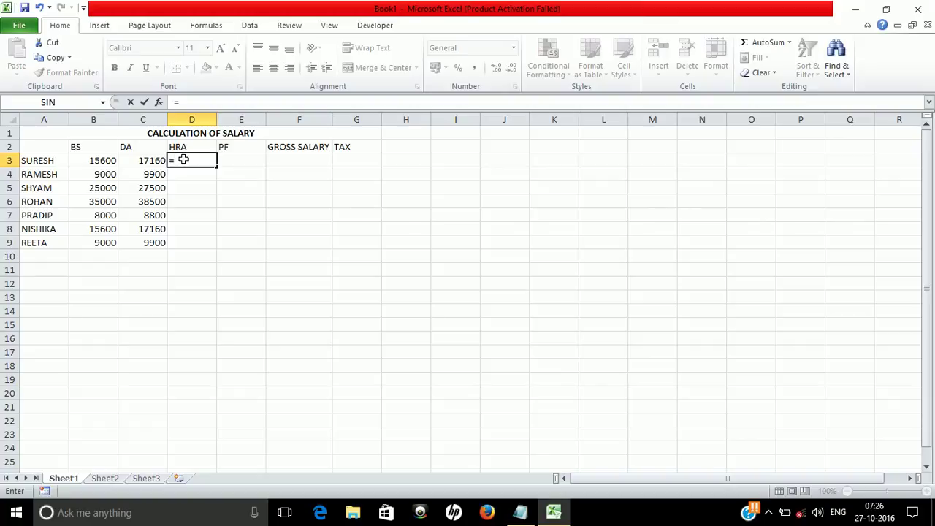
{"action": "left_click", "coordinate": [98, 162]}
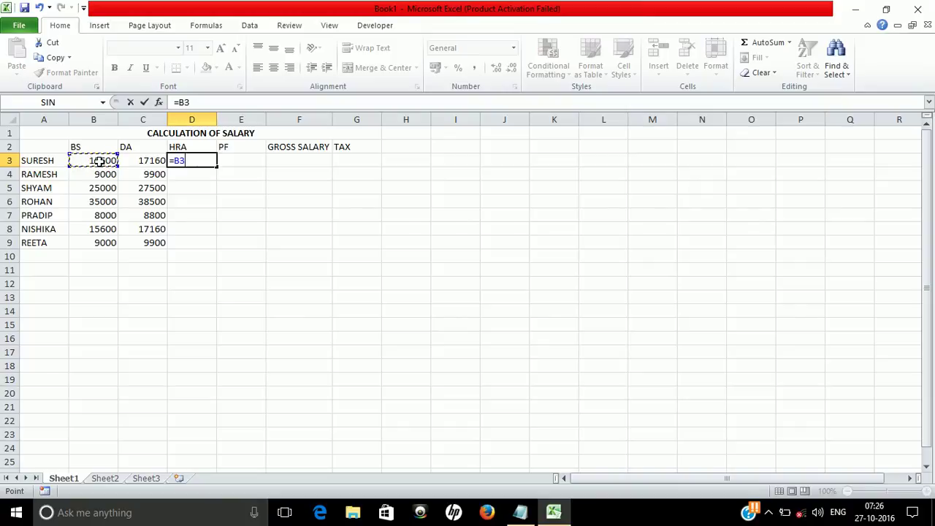
{"action": "type", "text": "*(10/100)"}
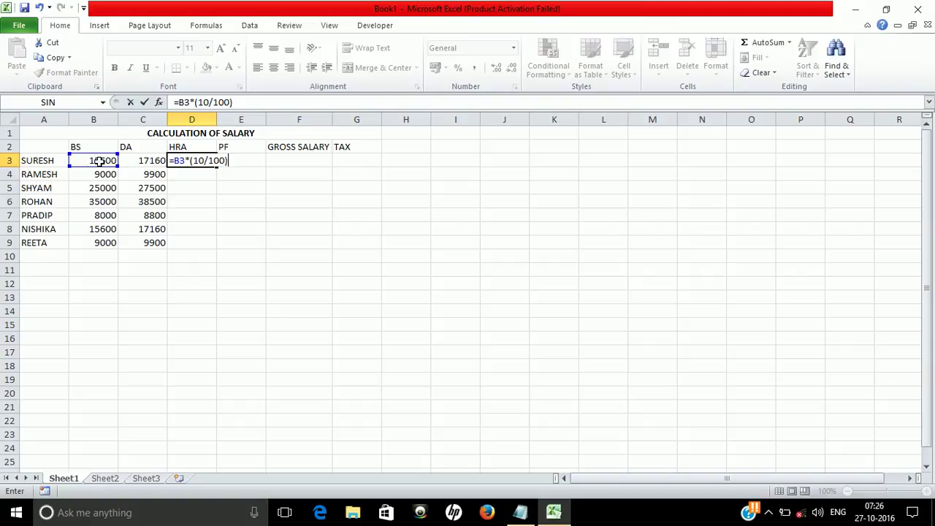
{"action": "key", "text": "Return"}
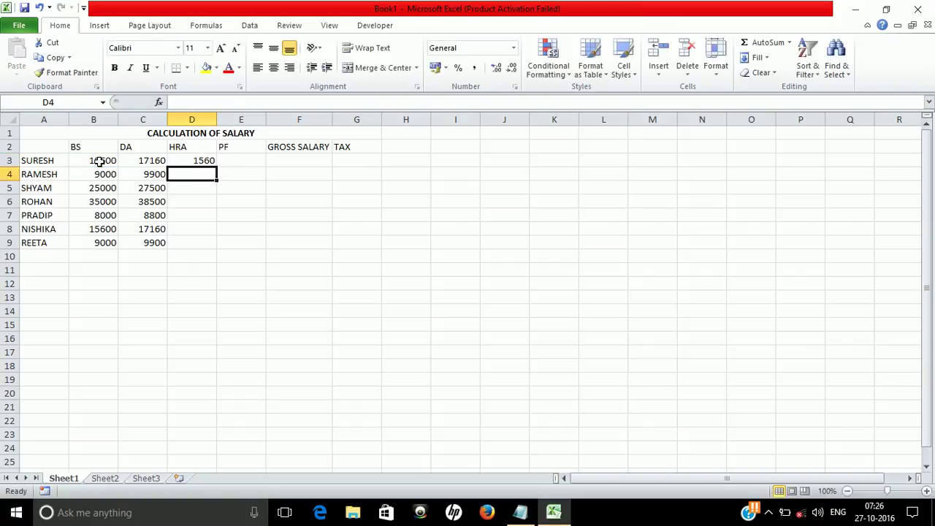
{"action": "key", "text": "Up"}
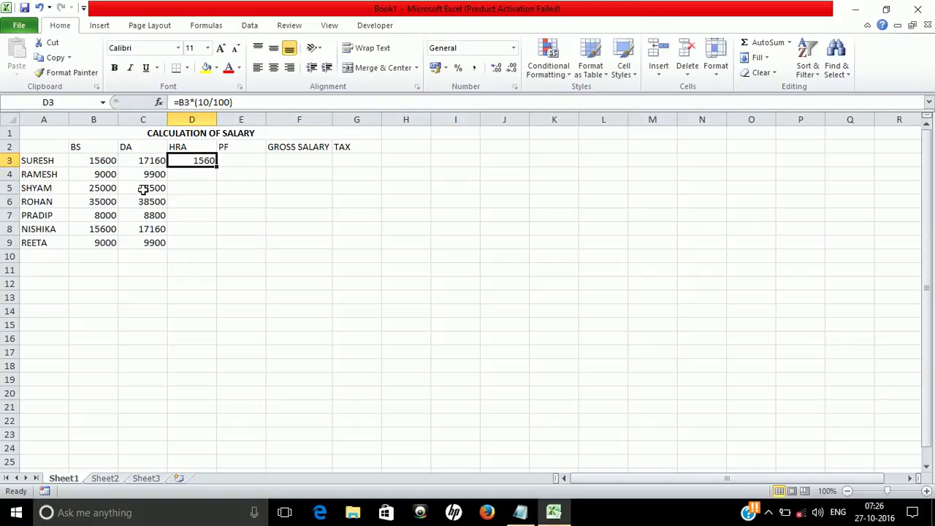
{"action": "double_click", "coordinate": [216, 165]}
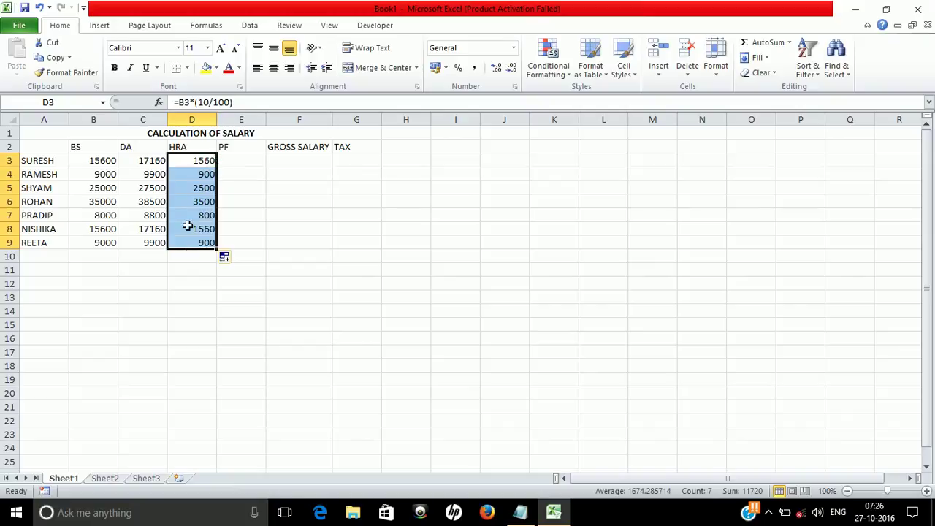
Step: Calculate PF in E3 with the formula =B3*(5/100) and fill it down to E9
{"action": "left_click", "coordinate": [232, 160]}
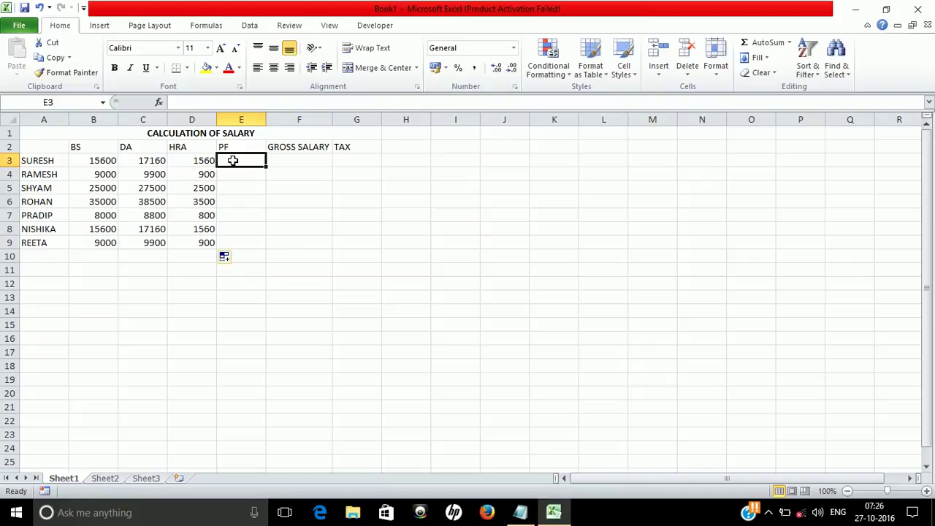
{"action": "type", "text": "="}
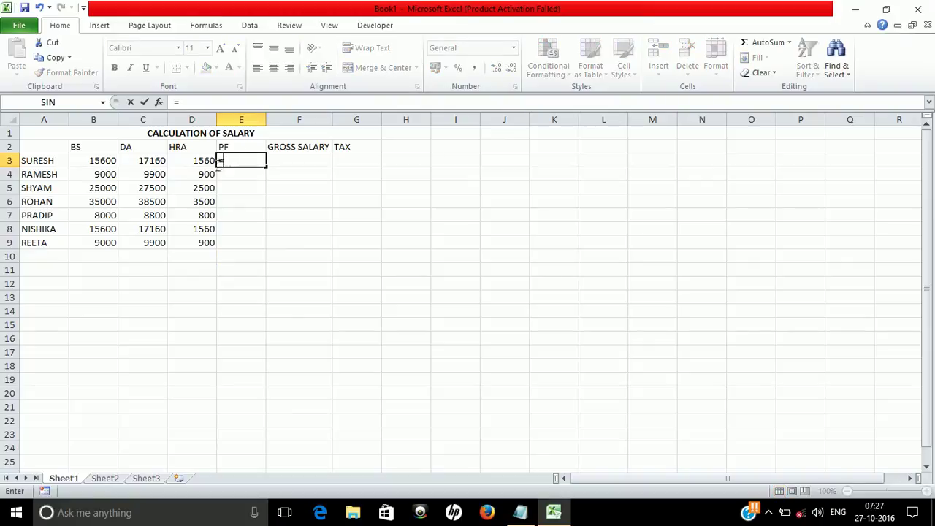
{"action": "left_click", "coordinate": [97, 158]}
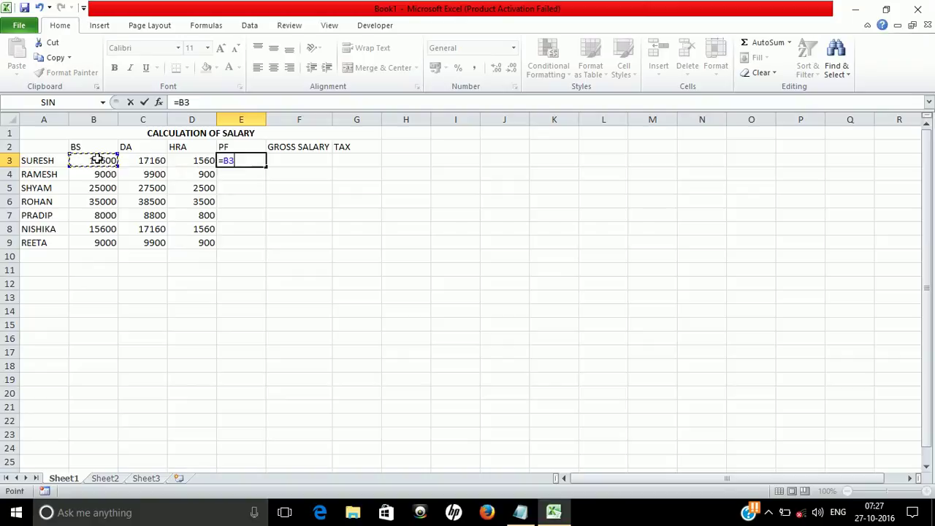
{"action": "type", "text": "*(5/100"}
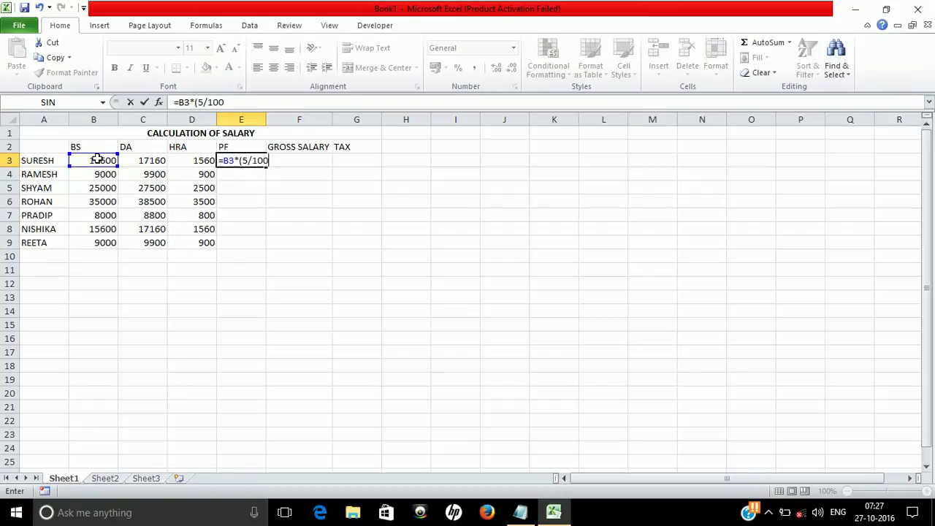
{"action": "type", "text": ")"}
{"action": "key", "text": "Return"}
{"action": "key", "text": "Up"}
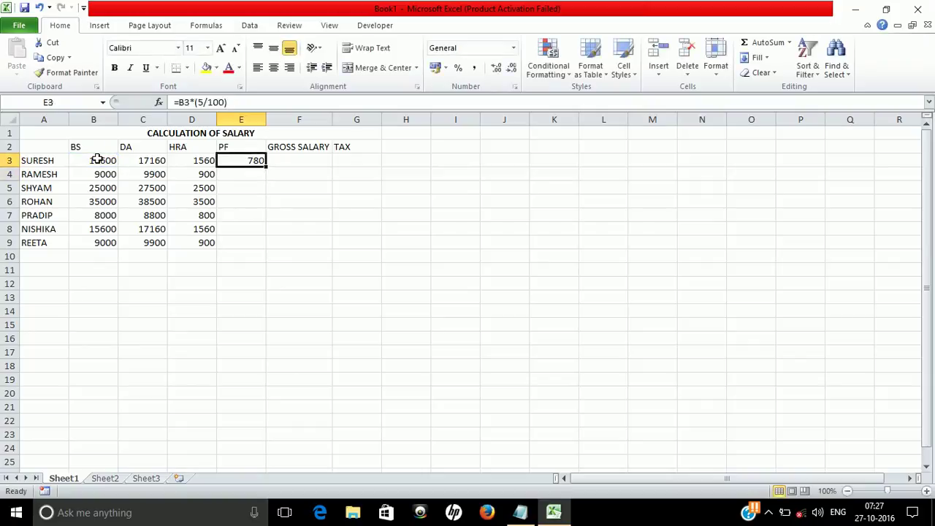
{"action": "double_click", "coordinate": [265, 166]}
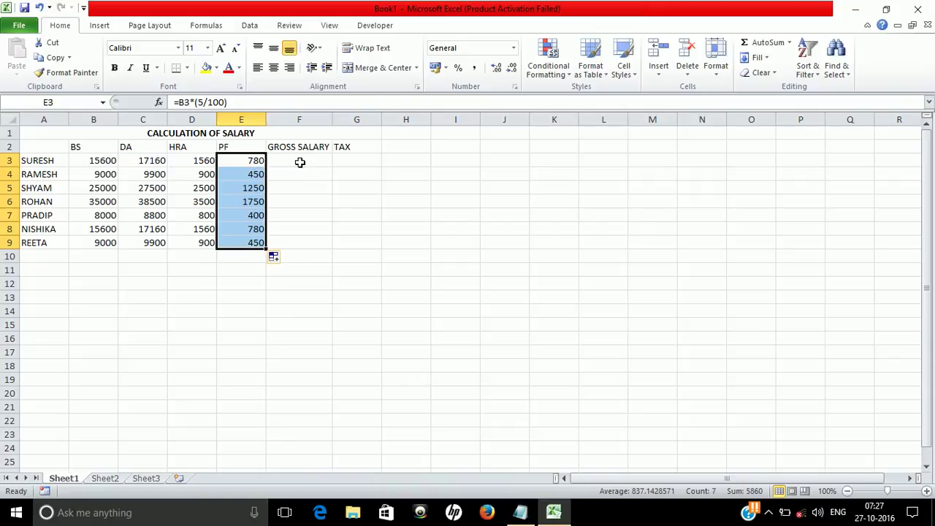
Step: Calculate the first GROSS SALARY in F3 with the formula =B3+C3+D3-E3
{"action": "left_click", "coordinate": [300, 162]}
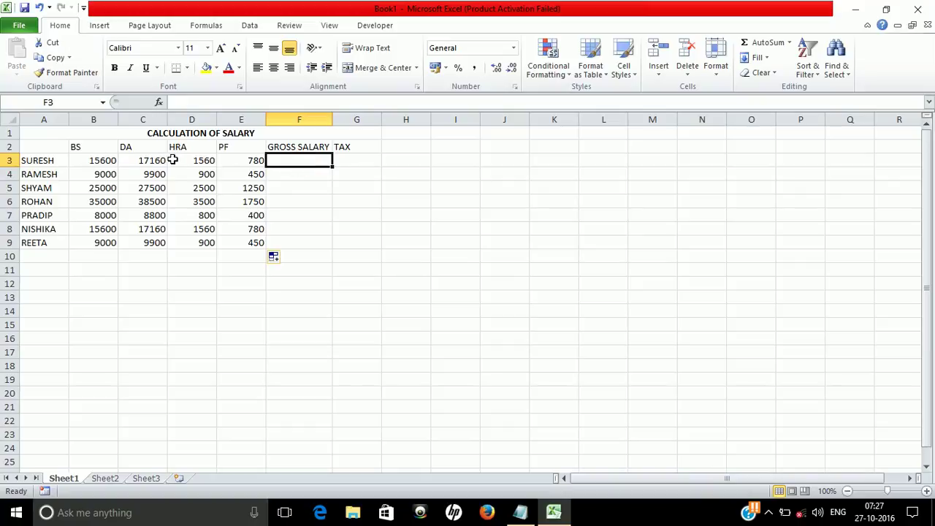
{"action": "left_click", "coordinate": [235, 146]}
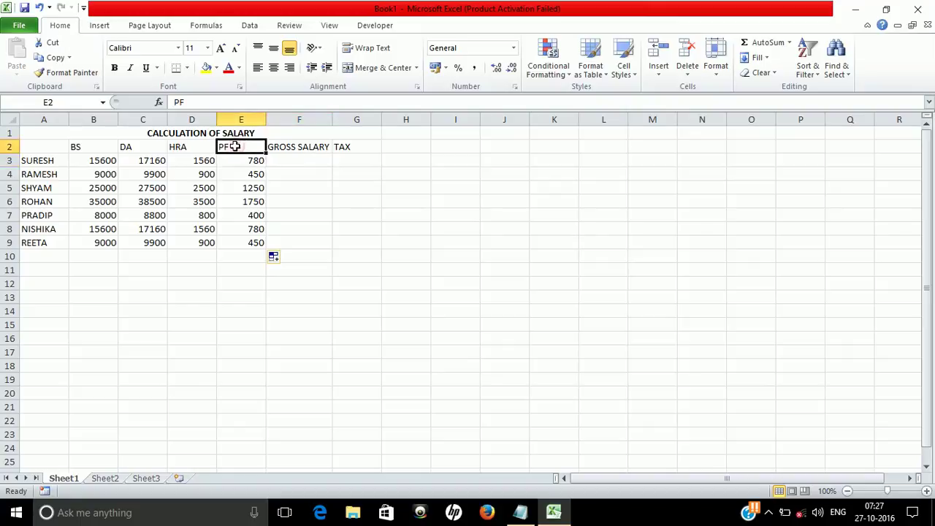
{"action": "left_click", "coordinate": [291, 161]}
{"action": "type", "text": "="}
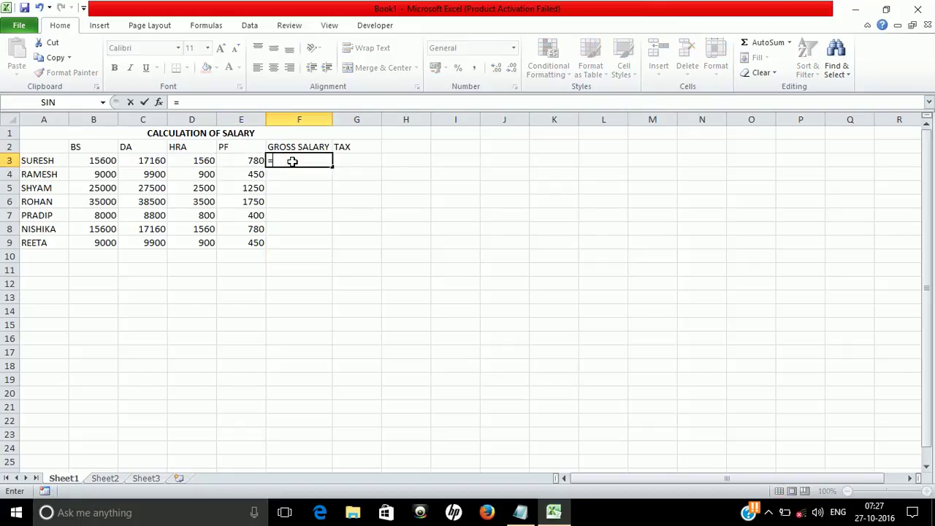
{"action": "left_click", "coordinate": [103, 160]}
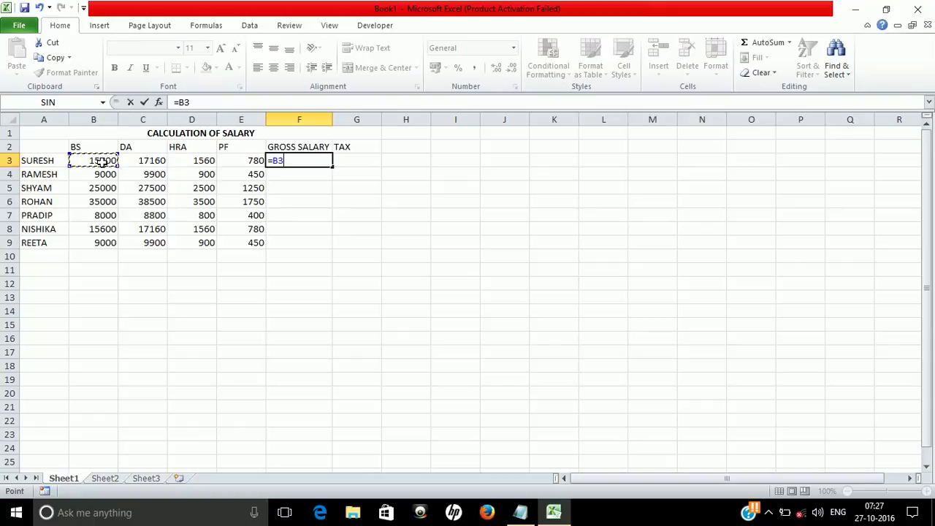
{"action": "type", "text": "+"}
{"action": "left_click", "coordinate": [143, 160]}
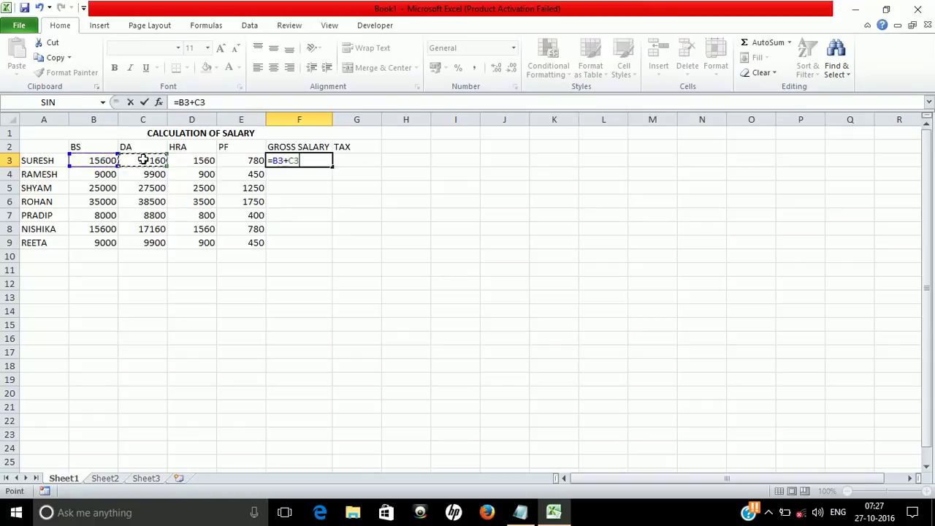
{"action": "type", "text": "+"}
{"action": "left_click", "coordinate": [191, 158]}
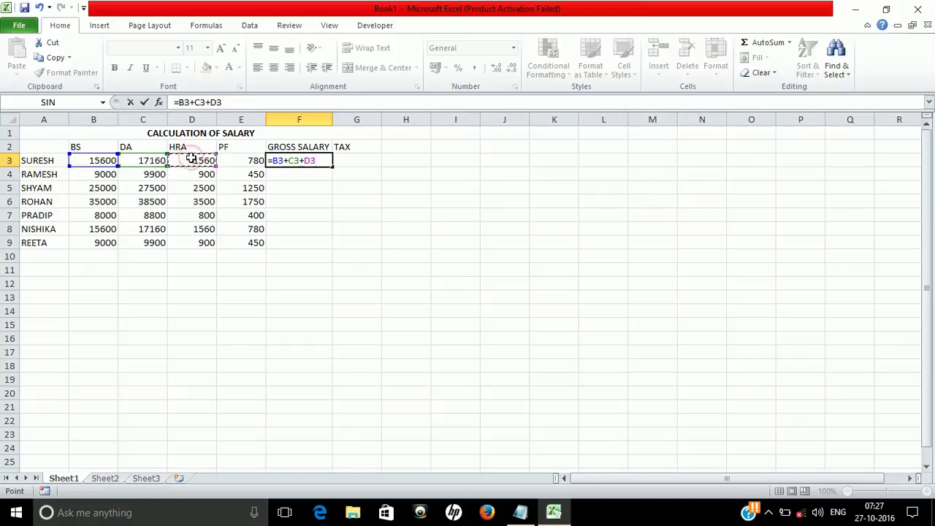
{"action": "type", "text": "-"}
{"action": "left_click", "coordinate": [244, 160]}
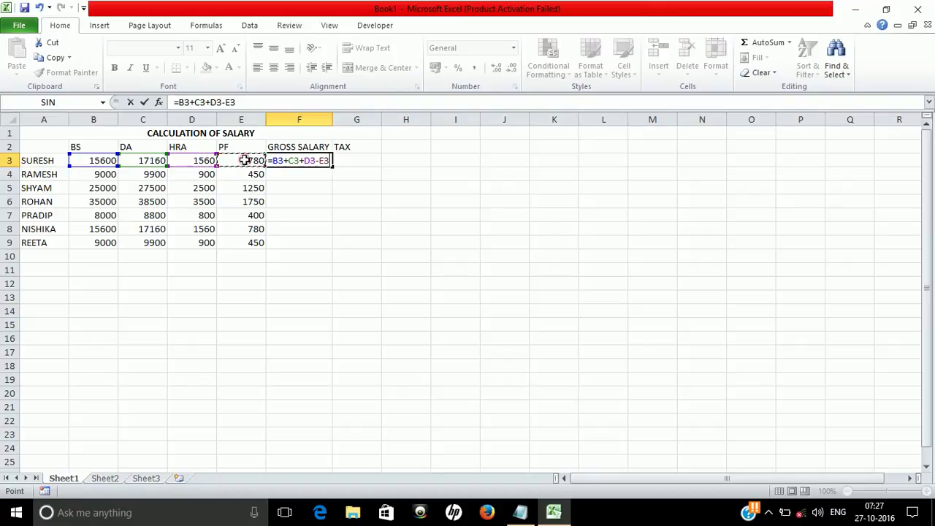
{"action": "key", "text": "Return"}
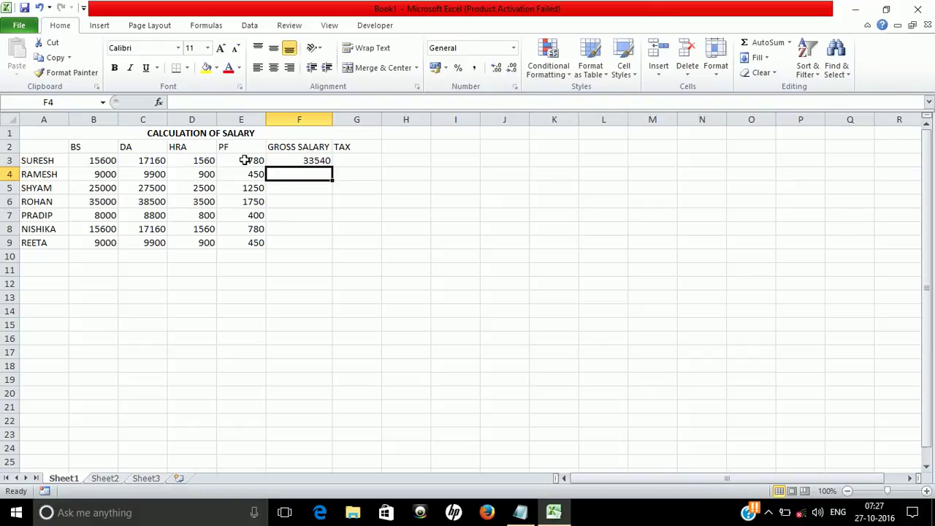
Step: Delete the TAX heading from cell G2
{"action": "left_click", "coordinate": [348, 146]}
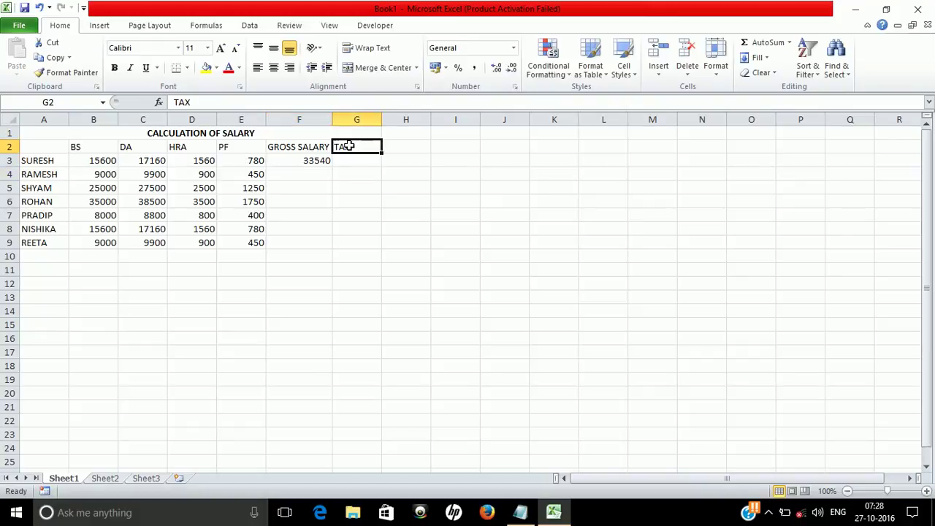
{"action": "key", "text": "Delete"}
{"action": "left_click", "coordinate": [311, 161]}
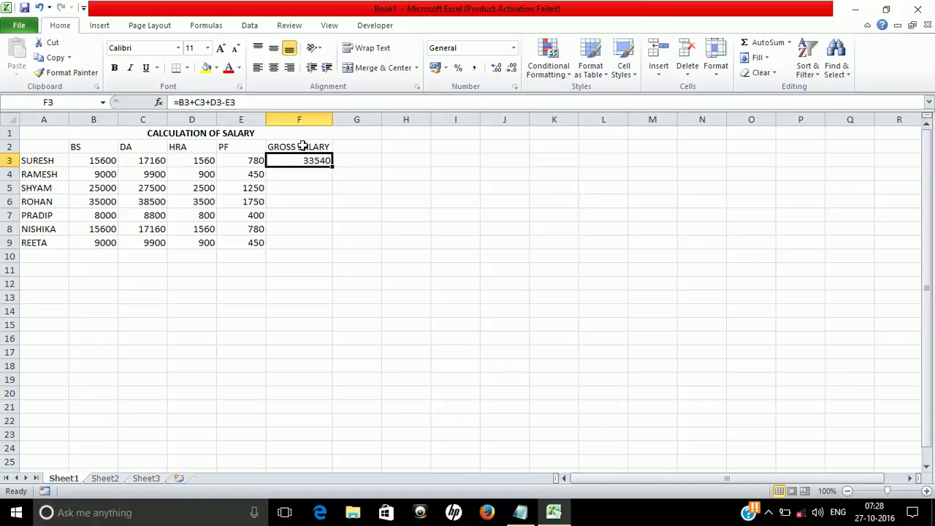
Step: Calculate the gross salary a second way in G3 with the formula =SUM(B3:D3)-E3
{"action": "left_click", "coordinate": [348, 160]}
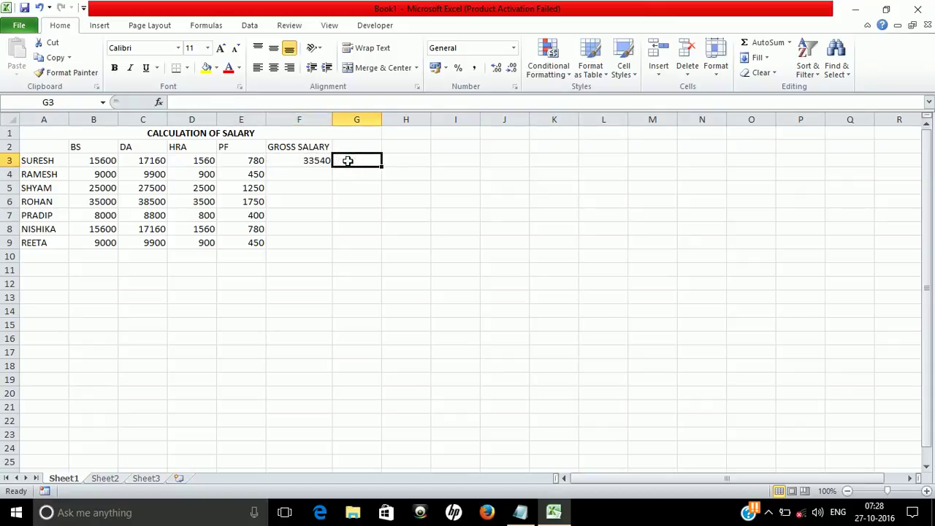
{"action": "type", "text": "=SUM"}
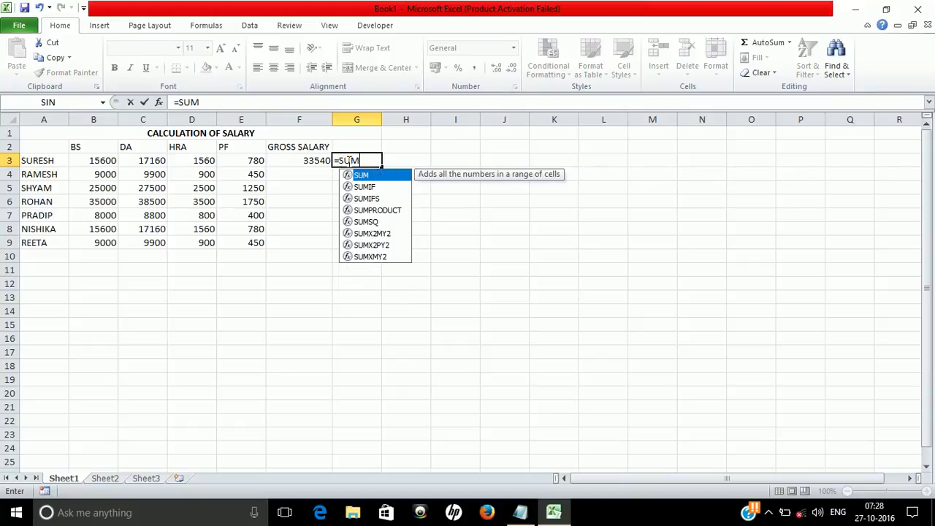
{"action": "double_click", "coordinate": [366, 176]}
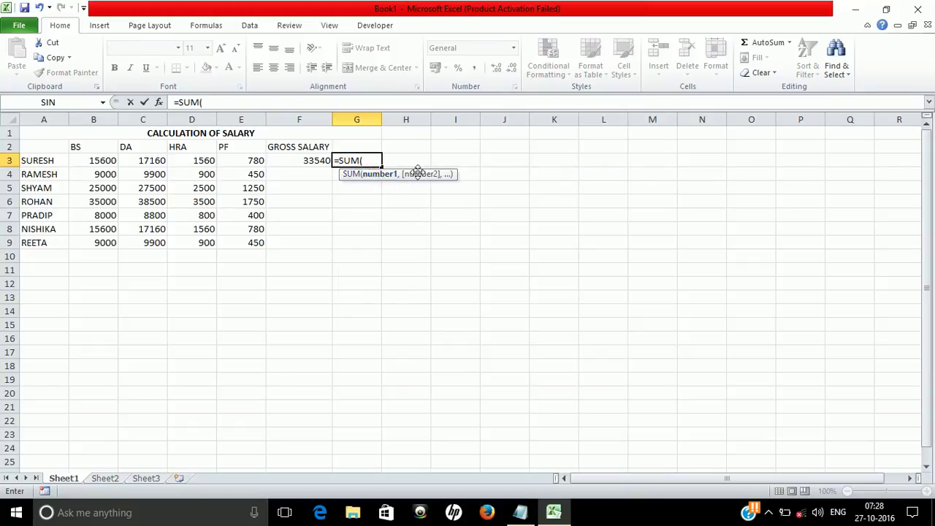
{"action": "left_click", "coordinate": [89, 160]}
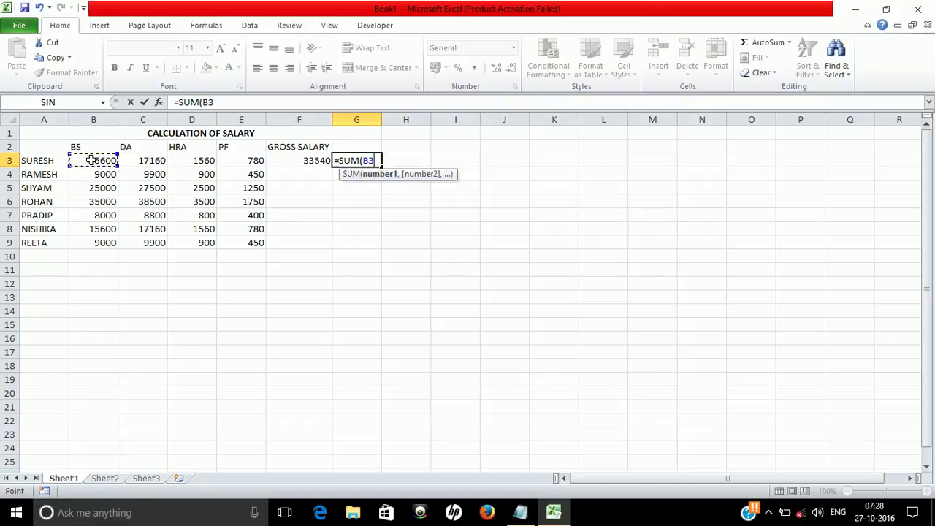
{"action": "left_click_drag", "start_coordinate": [89, 160], "coordinate": [210, 161]}
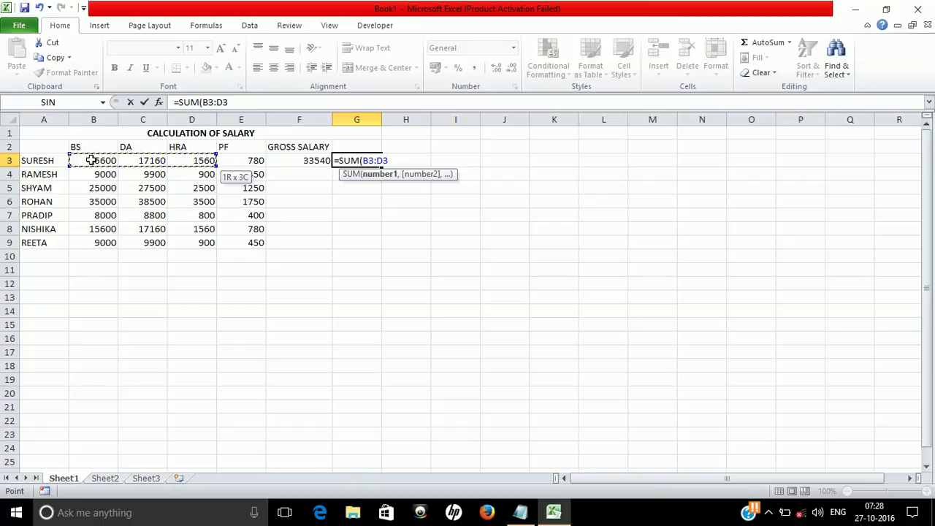
{"action": "type", "text": ")"}
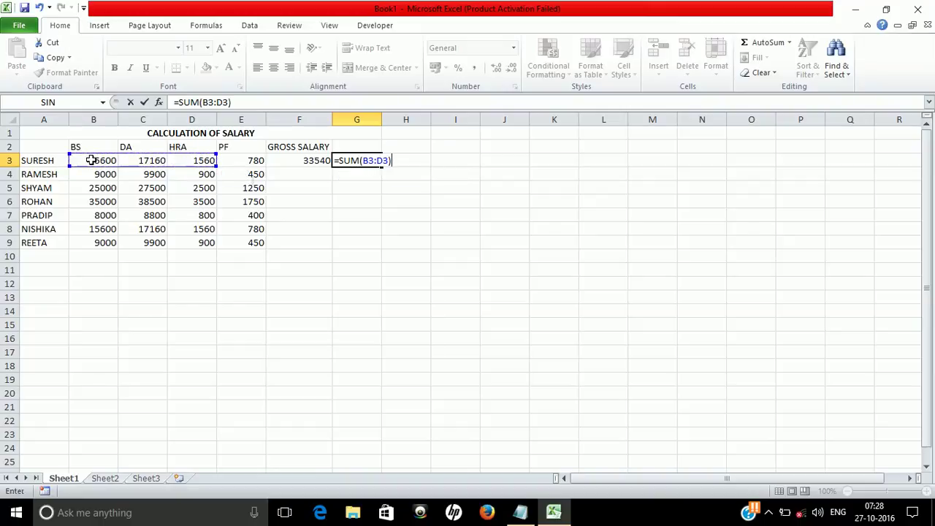
{"action": "type", "text": "-"}
{"action": "left_click", "coordinate": [237, 159]}
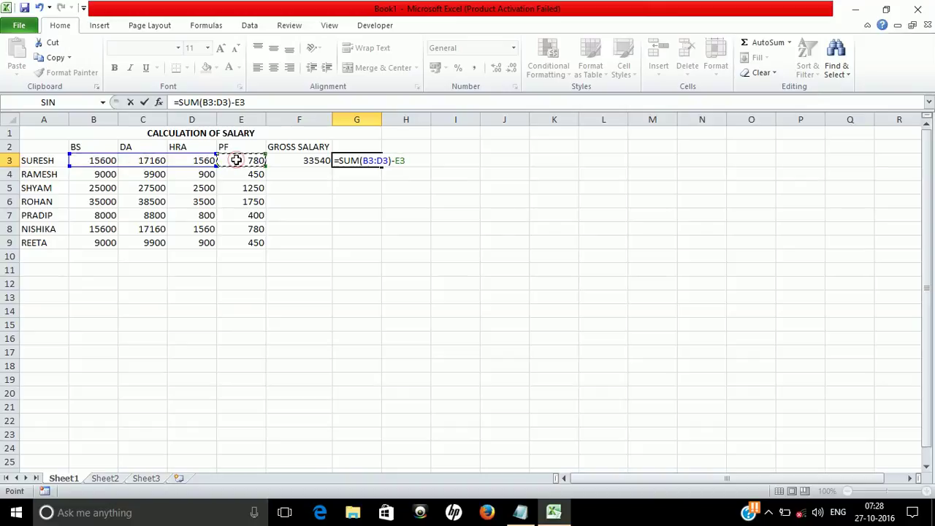
{"action": "key", "text": "Return"}
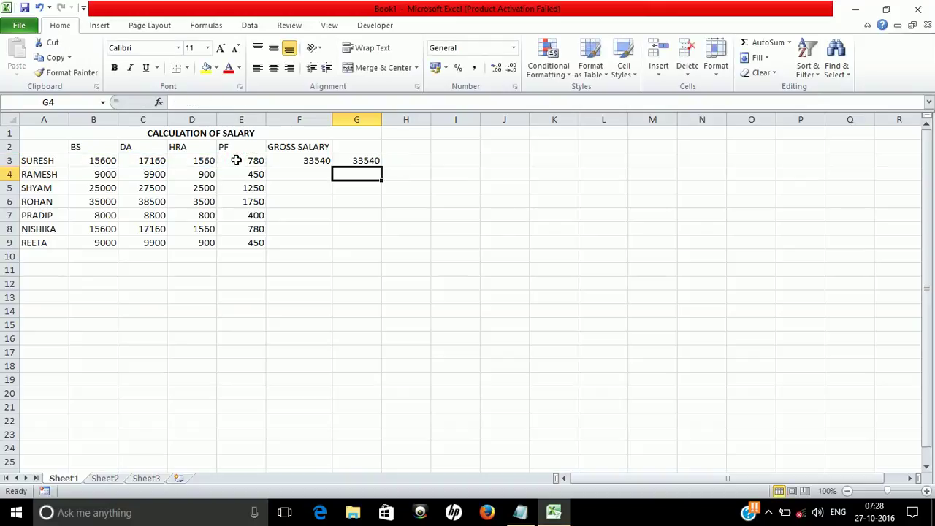
{"action": "key", "text": "Up"}
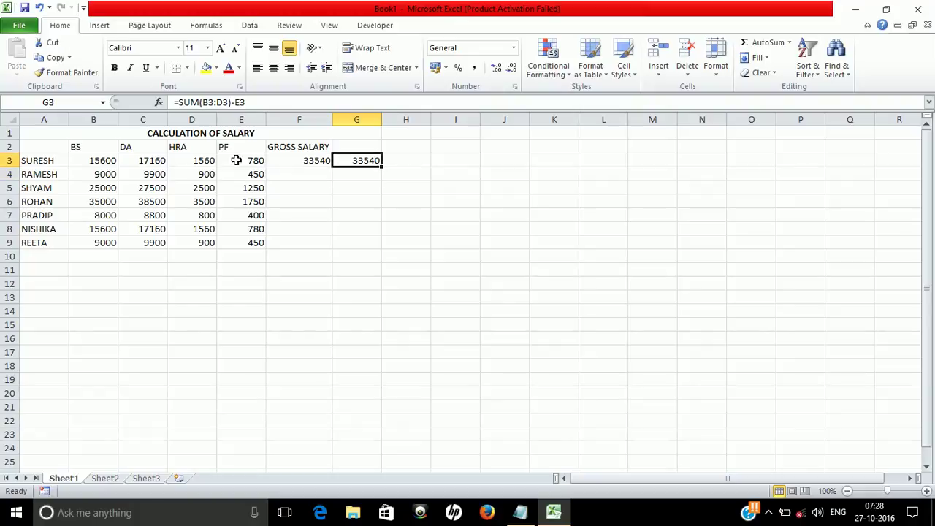
Step: Fill the gross salary formulas in F3 and G3 down to row 9
{"action": "left_click", "coordinate": [307, 160]}
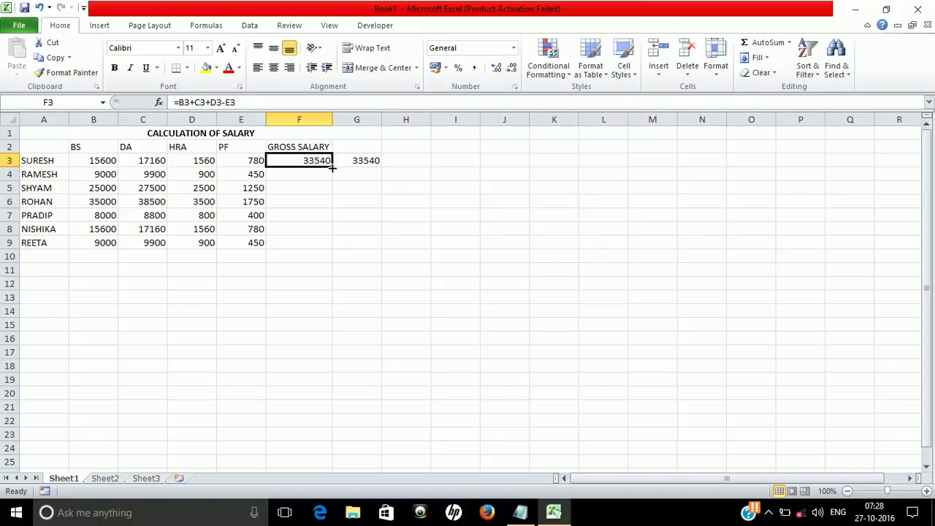
{"action": "double_click", "coordinate": [332, 168]}
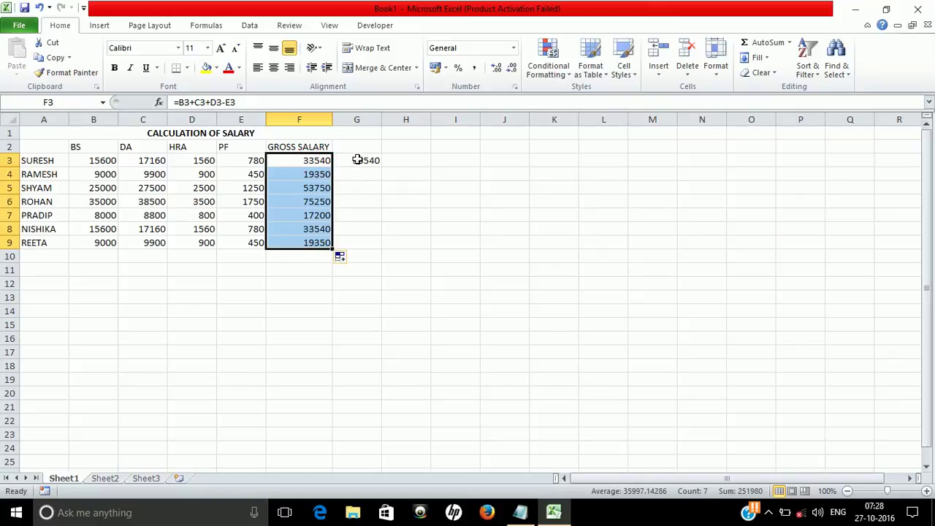
{"action": "left_click", "coordinate": [356, 160]}
{"action": "double_click", "coordinate": [381, 167]}
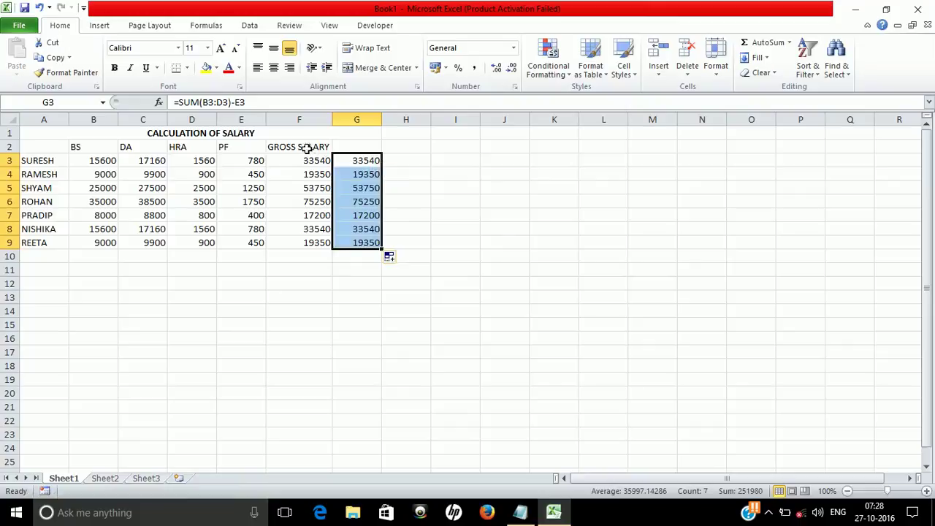
Step: Merge and center the GROSS SALARY heading across cells F2 and G2
{"action": "left_click_drag", "start_coordinate": [306, 147], "coordinate": [357, 147]}
{"action": "left_click", "coordinate": [383, 67]}
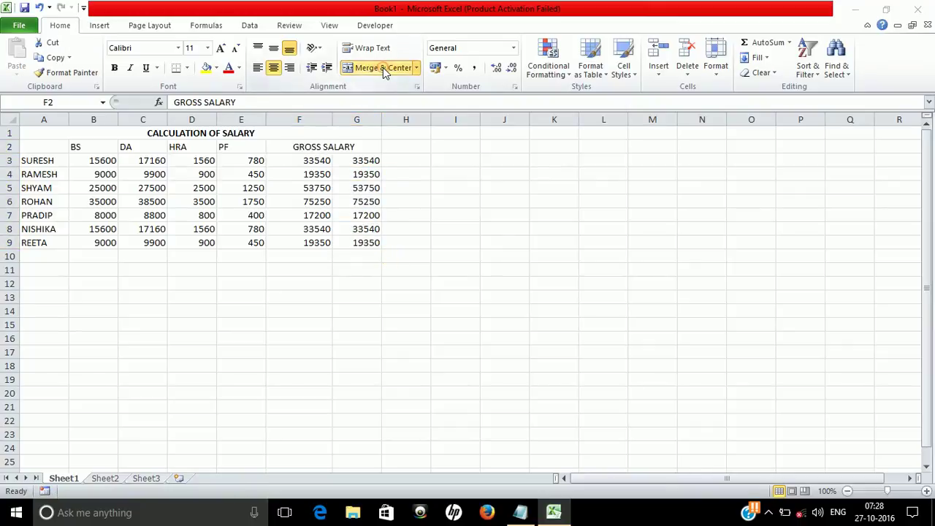
{"action": "left_click", "coordinate": [350, 147]}
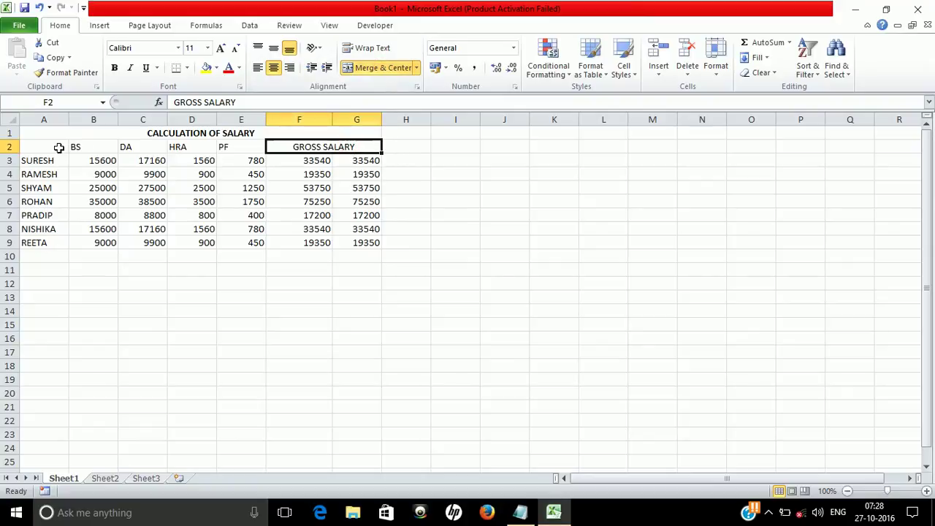
Step: Make the column headings in row 2, from BS through GROSS SALARY, bold
{"action": "left_click", "coordinate": [85, 143]}
{"action": "key", "text": "shift+Right"}
{"action": "key", "text": "shift+Right"}
{"action": "key", "text": "shift+Right"}
{"action": "key", "text": "shift+Right"}
{"action": "key", "text": "shift+Right"}
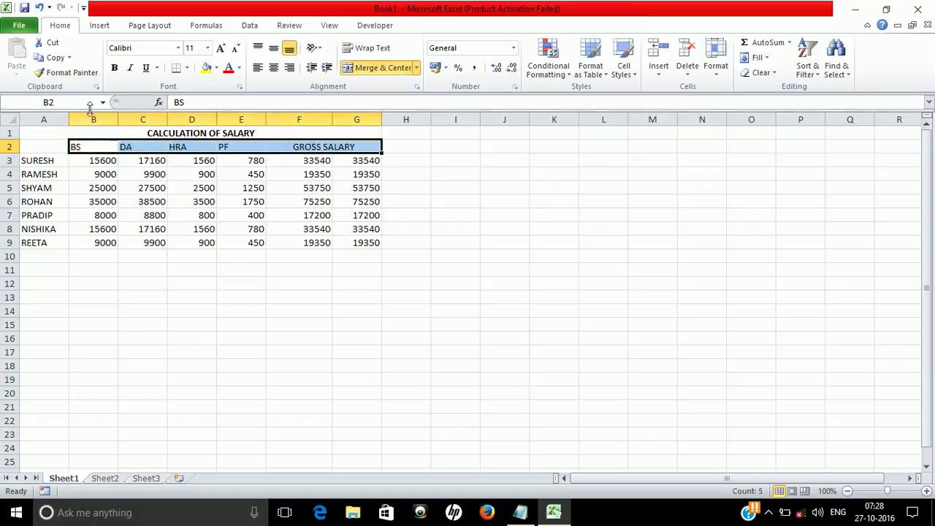
{"action": "left_click", "coordinate": [114, 68]}
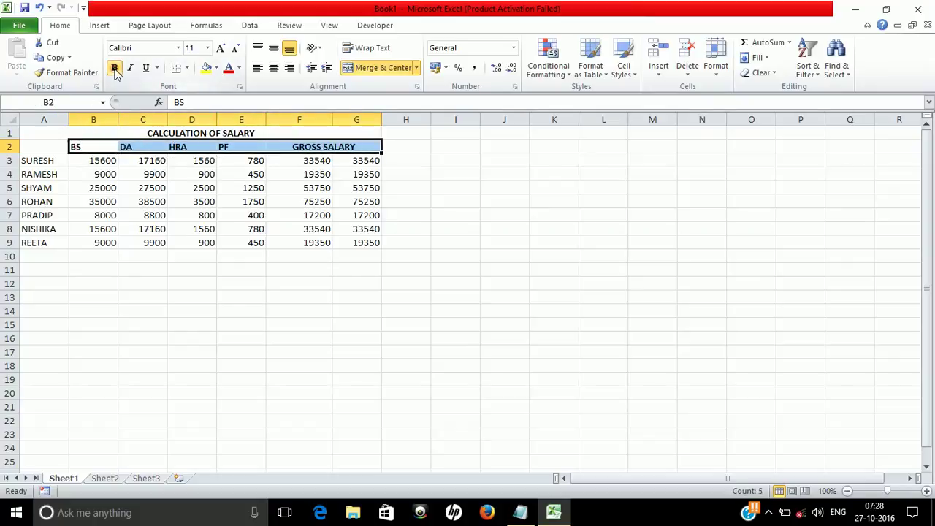
Step: Add the heading TAX in cell H2
{"action": "left_click", "coordinate": [408, 144]}
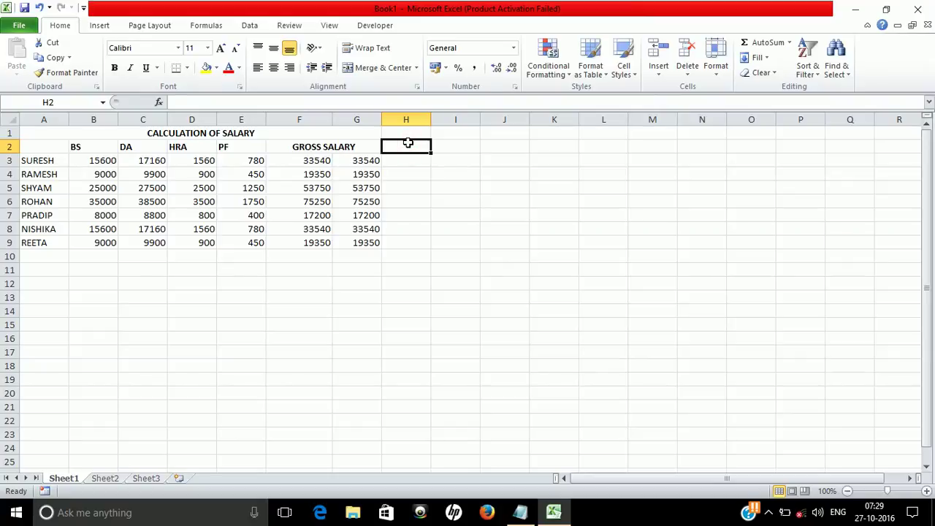
{"action": "type", "text": "TAX"}
{"action": "key", "text": "Return"}
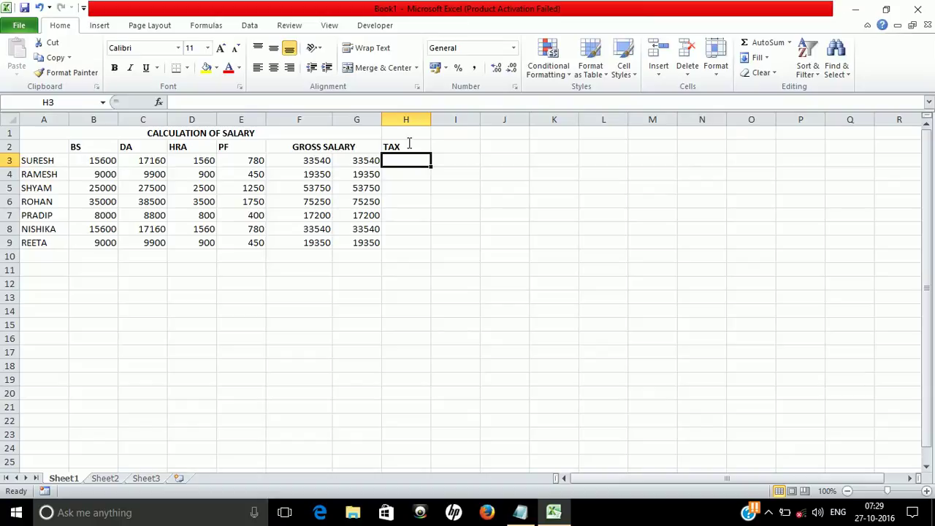
Step: Calculate the first tax amount in H3 with the formula =IF(G3>30000,(G3*(1/100)),0)
{"action": "type", "text": "=IF"}
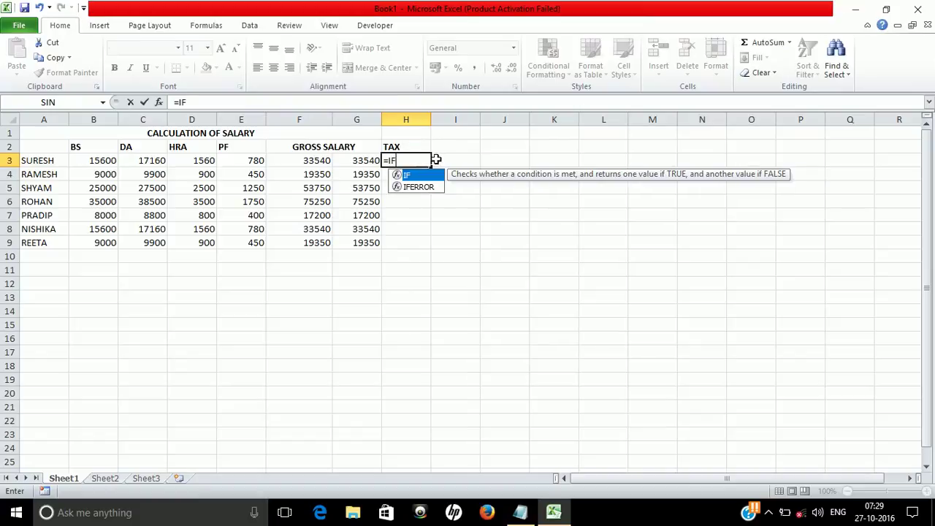
{"action": "type", "text": "("}
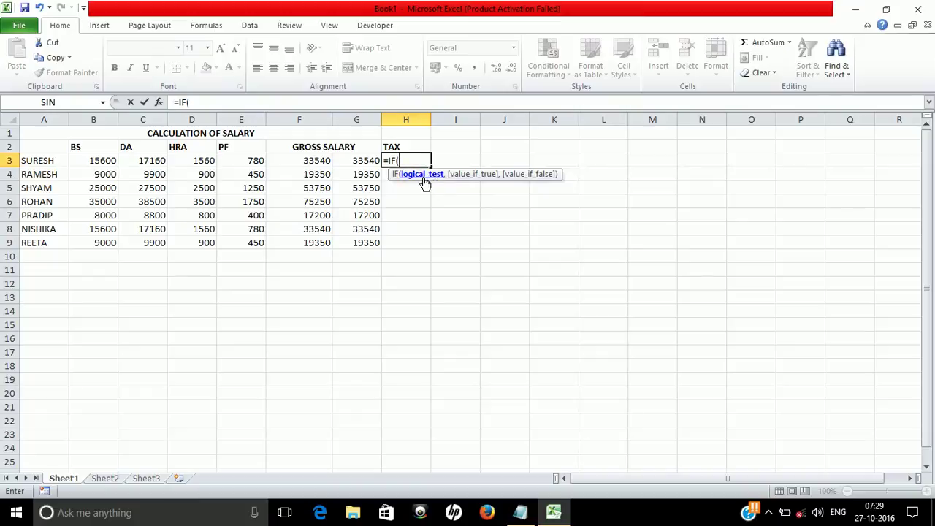
{"action": "left_click", "coordinate": [358, 160]}
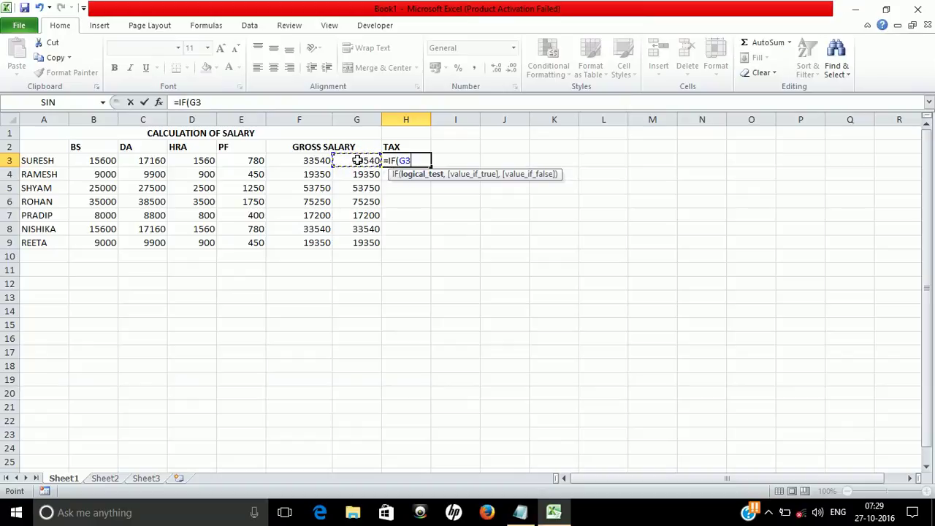
{"action": "type", "text": ">30"}
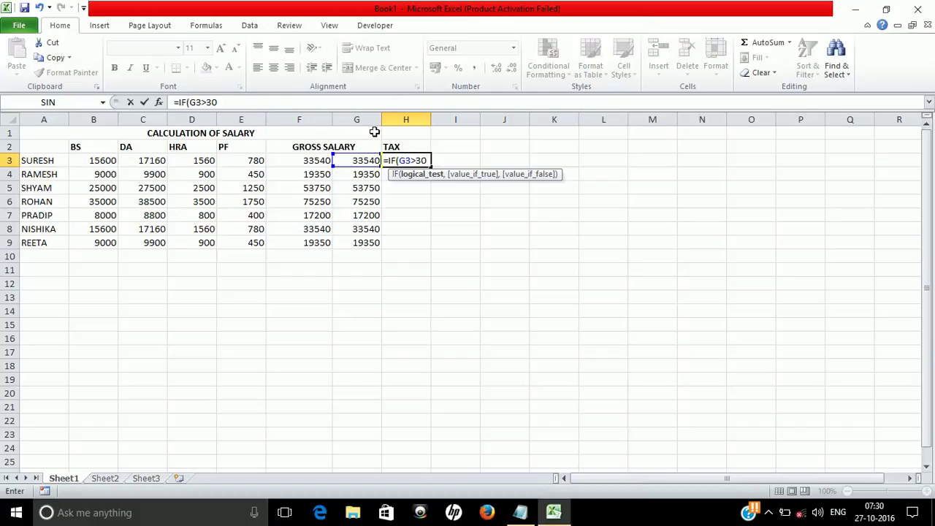
{"action": "type", "text": "000"}
{"action": "type", "text": ","}
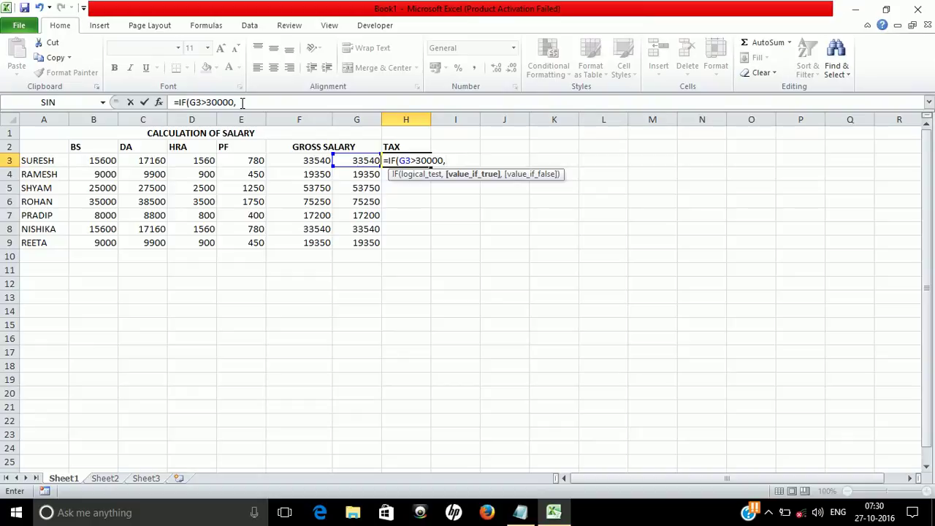
{"action": "type", "text": "("}
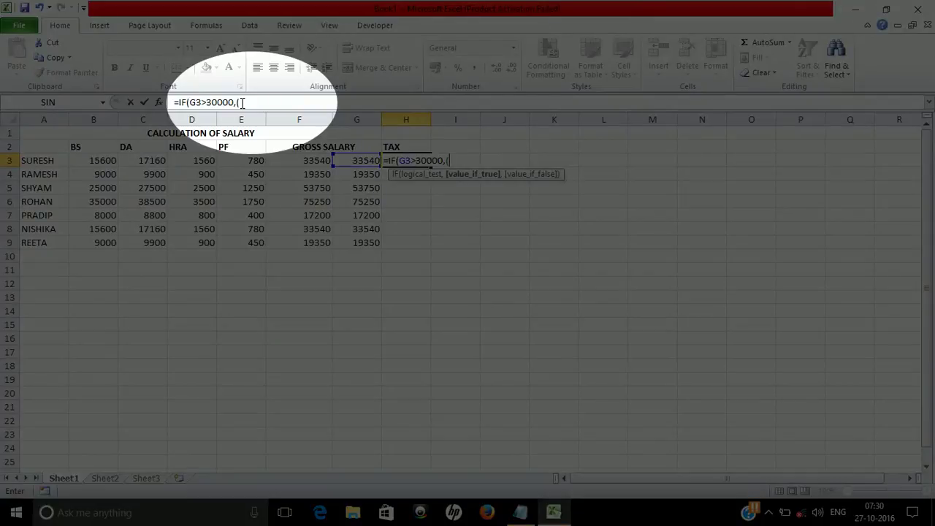
{"action": "type", "text": "G3"}
{"action": "type", "text": "*"}
{"action": "type", "text": "(1/100"}
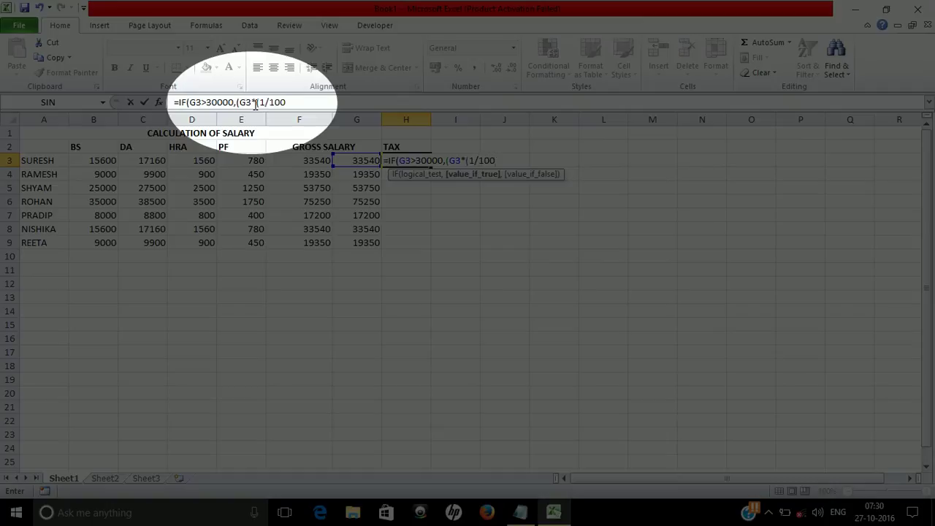
{"action": "type", "text": "))"}
{"action": "type", "text": ",0"}
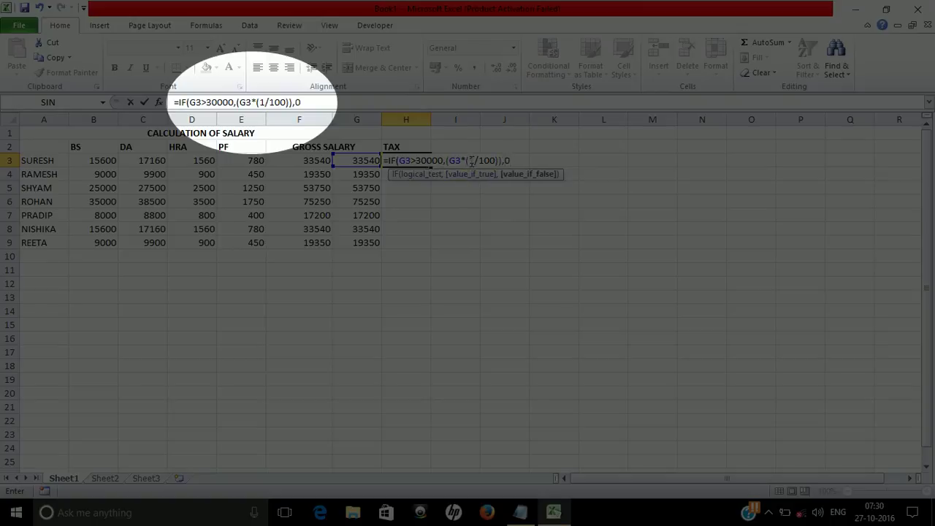
{"action": "type", "text": ")"}
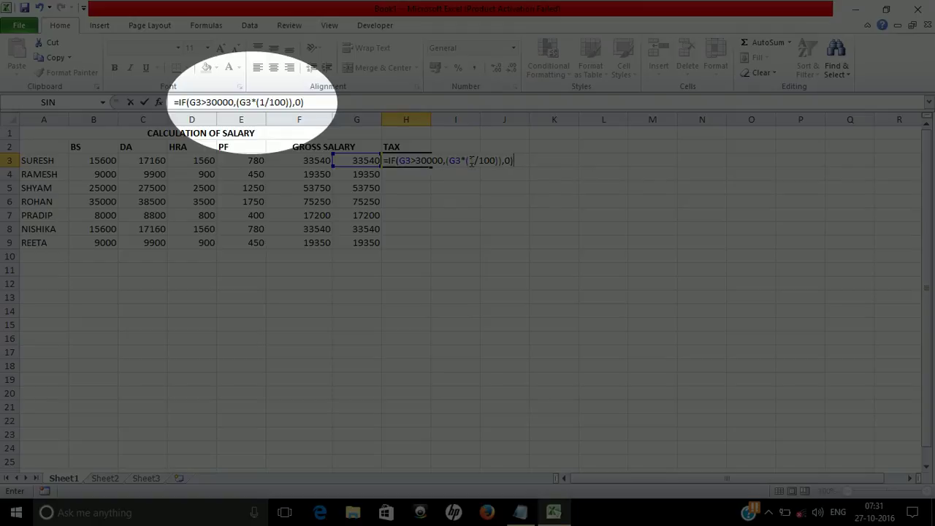
{"action": "key", "text": "Return"}
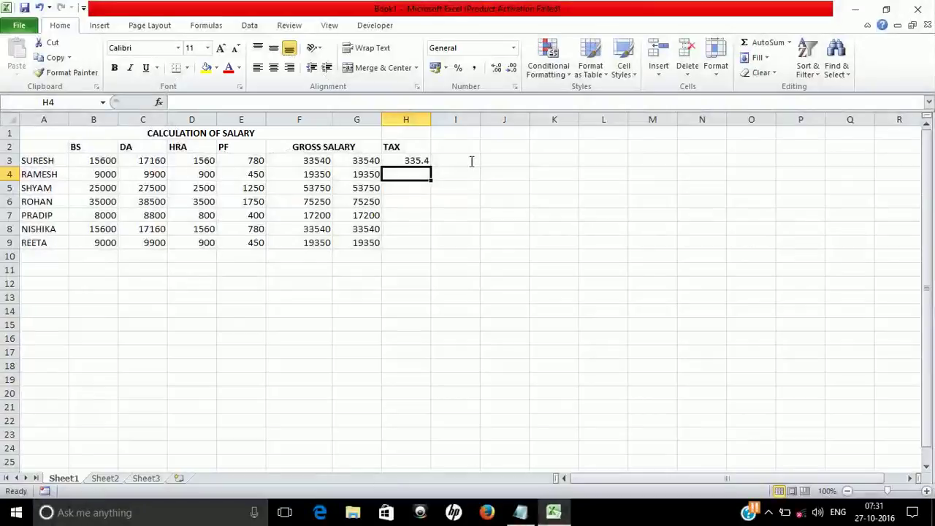
Step: Fill the tax formula from H3 down to row 9 and check it against the gross salary in G3
{"action": "left_click", "coordinate": [411, 160]}
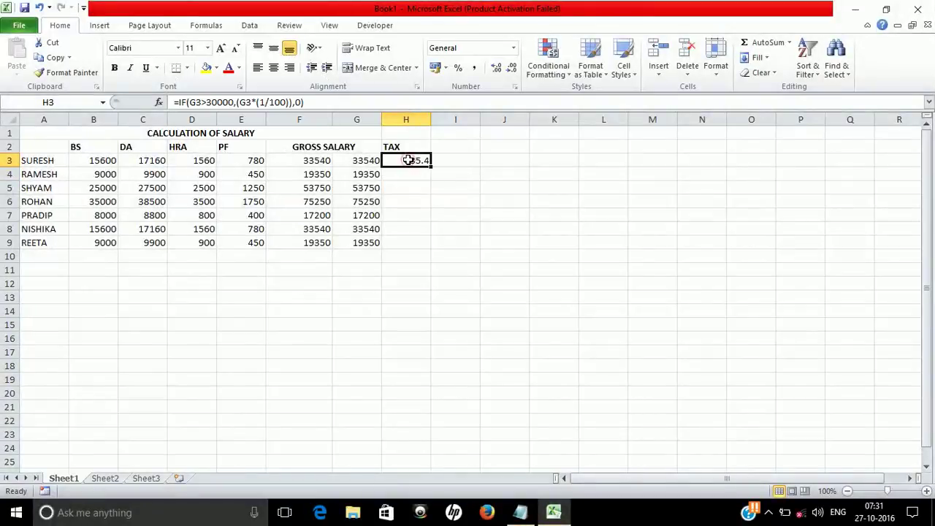
{"action": "double_click", "coordinate": [428, 164]}
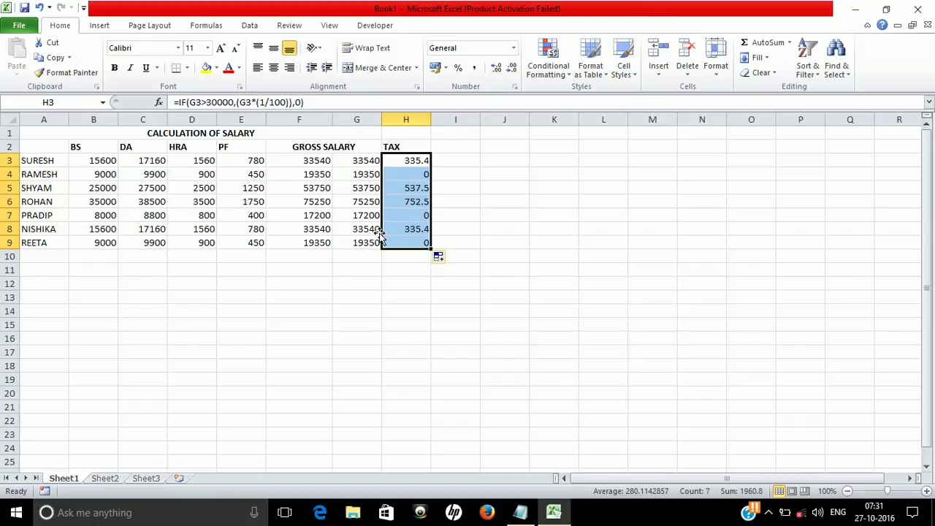
{"action": "left_click", "coordinate": [365, 162]}
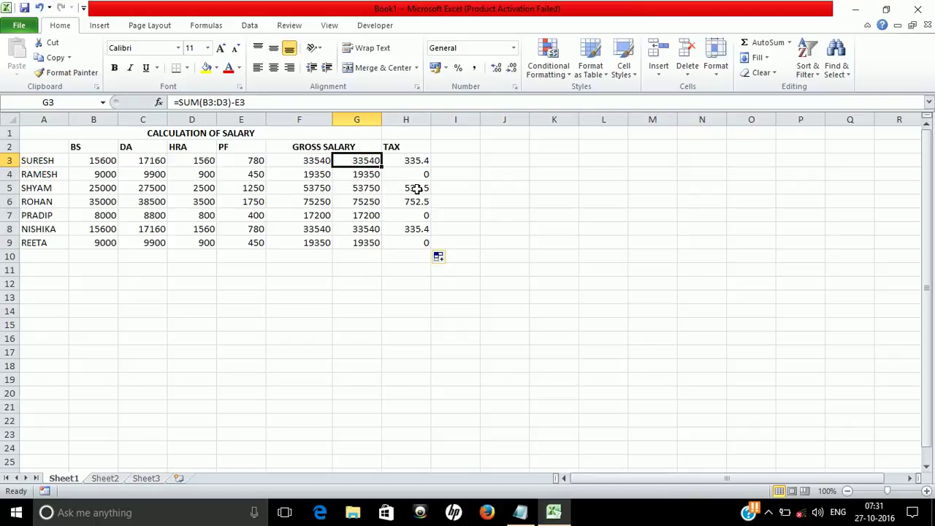
{"action": "left_click", "coordinate": [408, 160]}
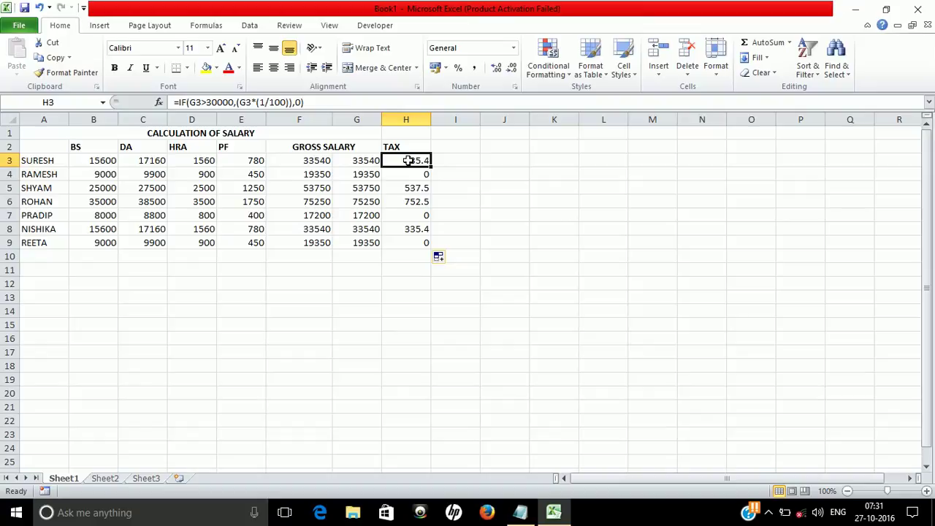